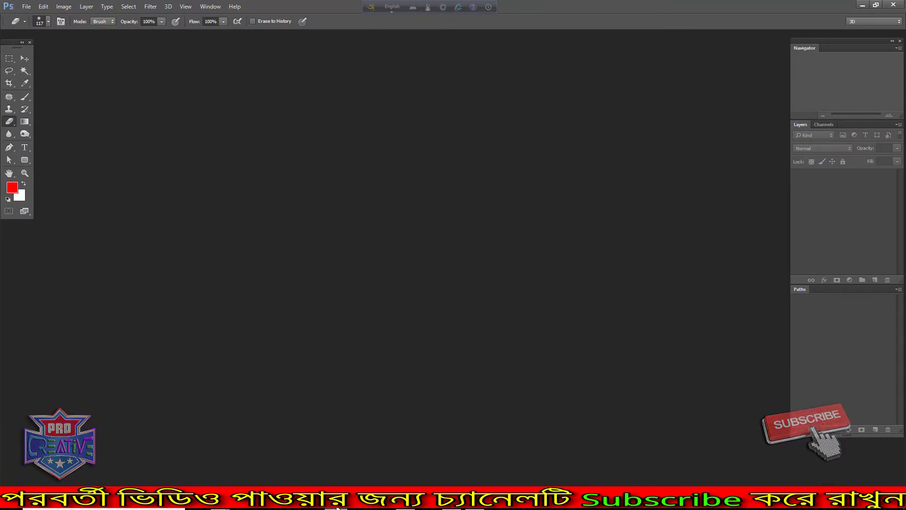
Minimize the empty Photoshop workspace to reveal the desktop with the shoe photo
click(337, 508)
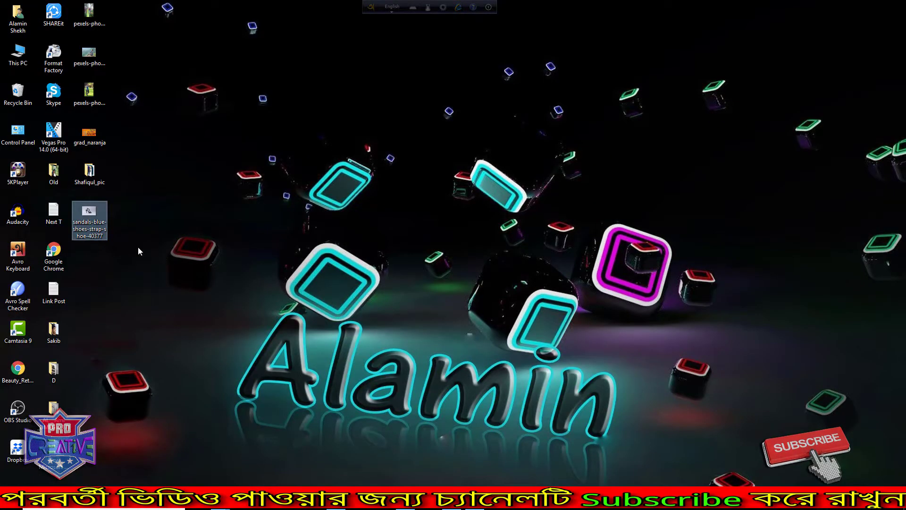
Drag the sandals-blue-shoes JPEG from the desktop into Photoshop to open it
drag(89, 217, 352, 403)
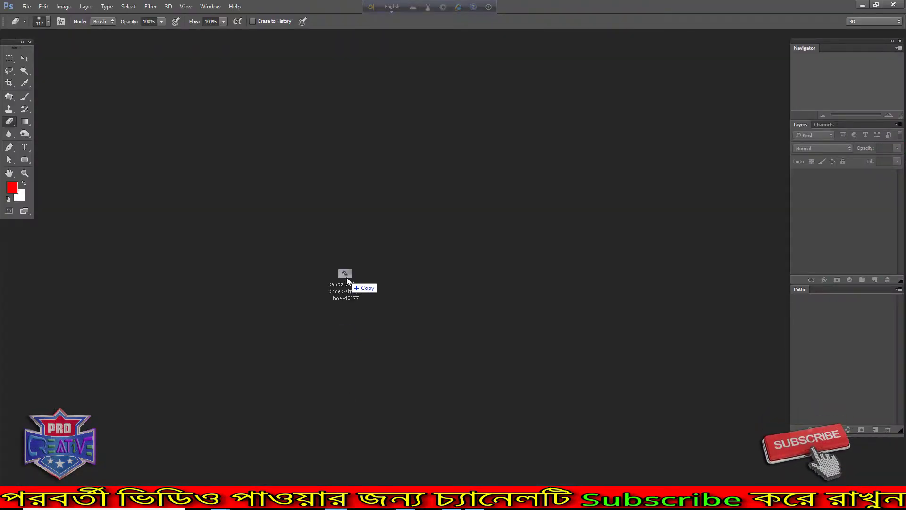
drag(337, 507, 349, 277)
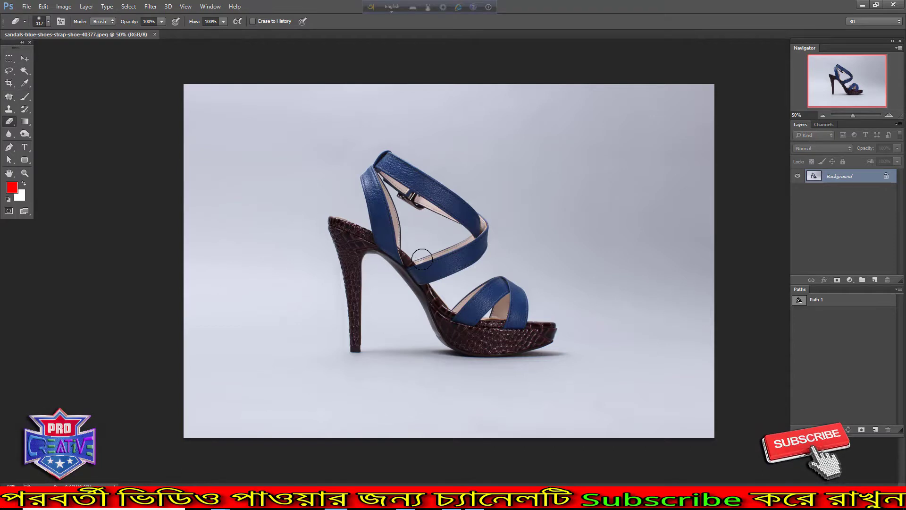
scroll(485, 404, up, 1)
scroll(488, 390, up, 1)
scroll(470, 340, up, 1)
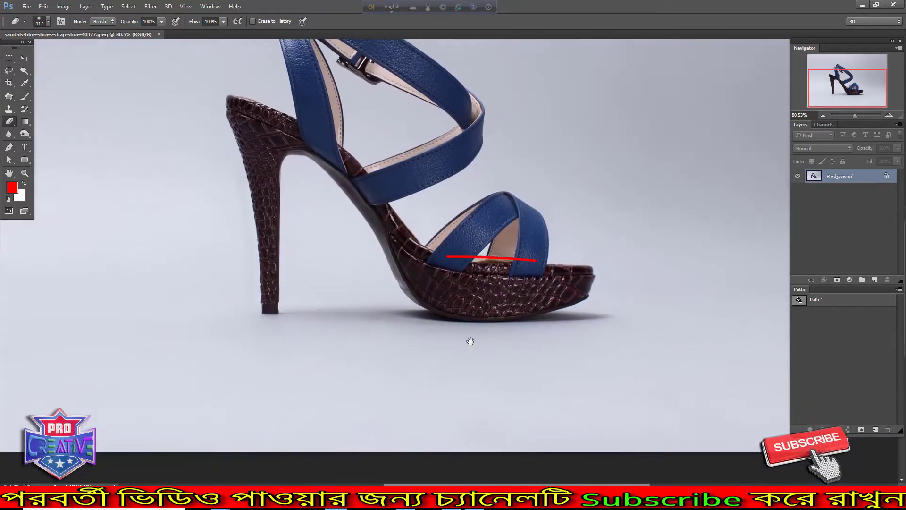
scroll(470, 340, up, 1)
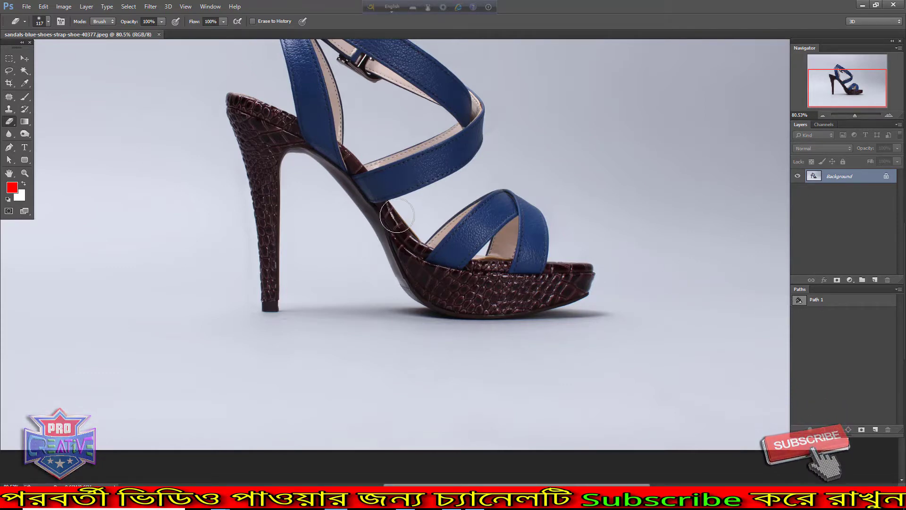
scroll(465, 253, up, 2)
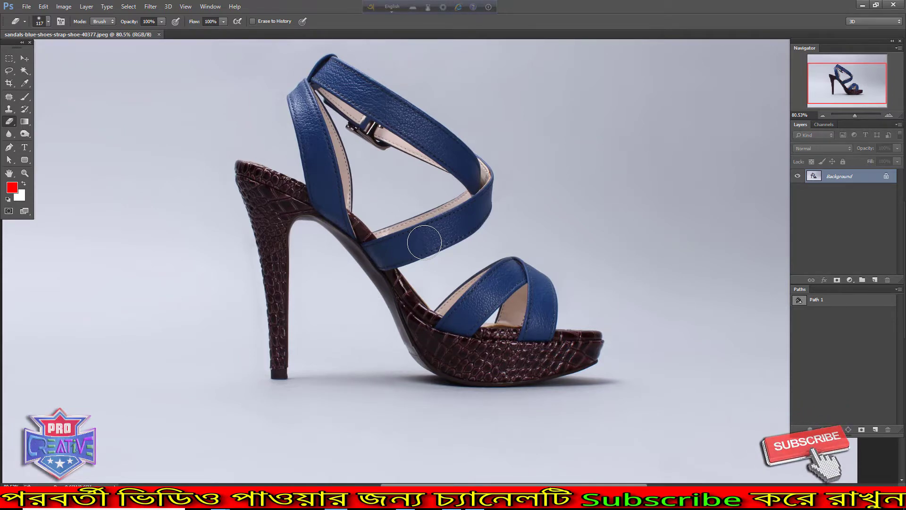
Copy the sandal from Path 1, feathered 0.5 px, onto a new Layer 1
ctrl+click(798, 302)
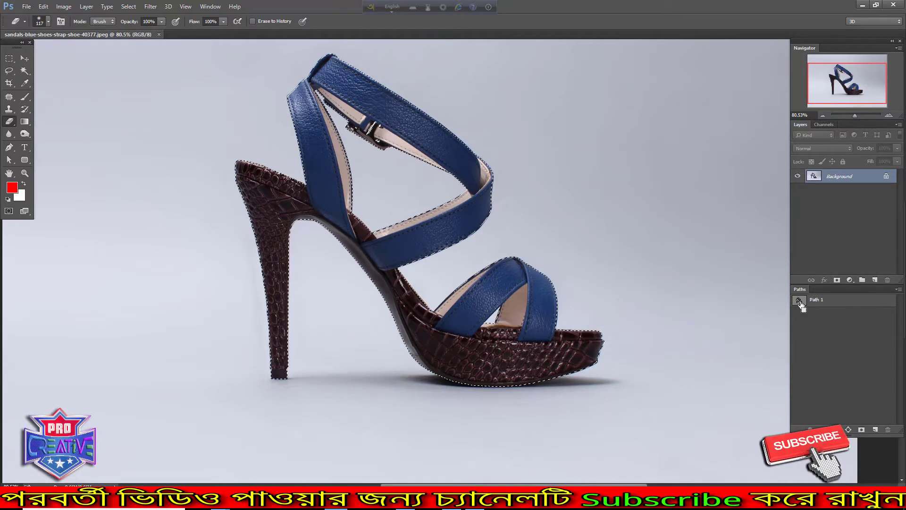
key(ctrl+alt+d)
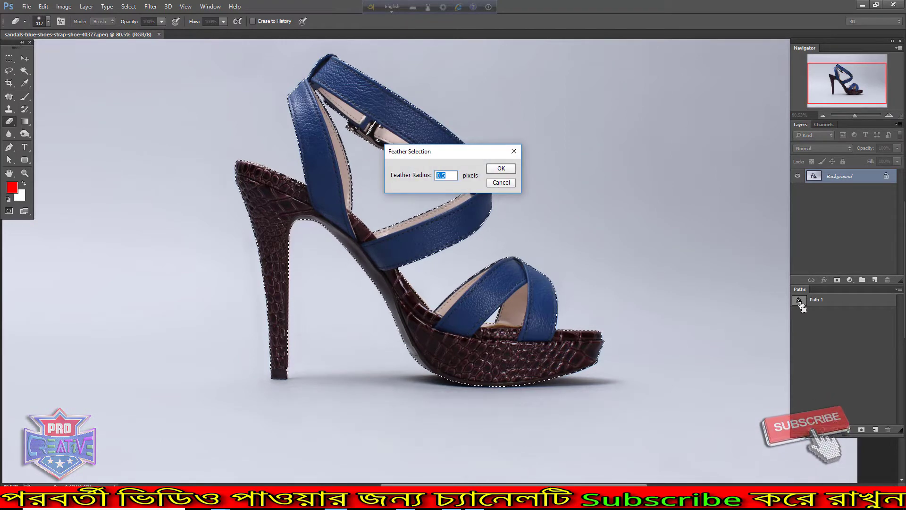
key(Return)
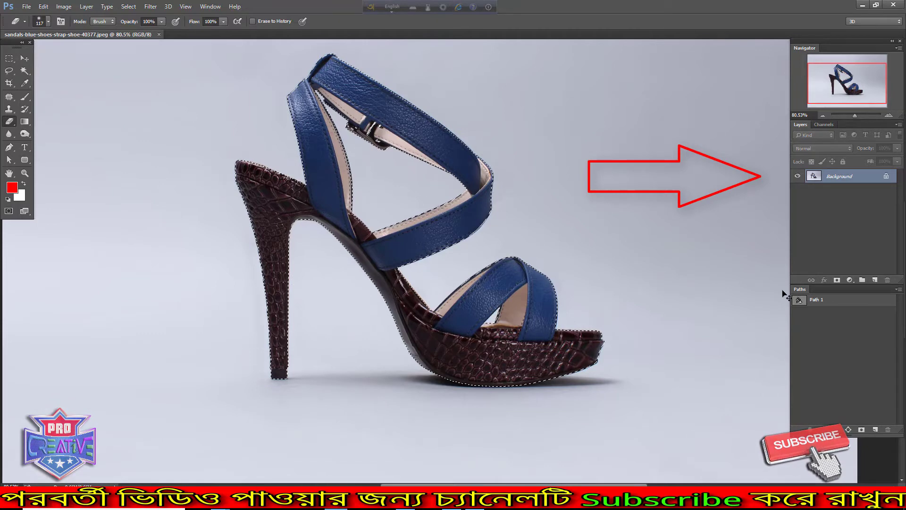
key(ctrl+j)
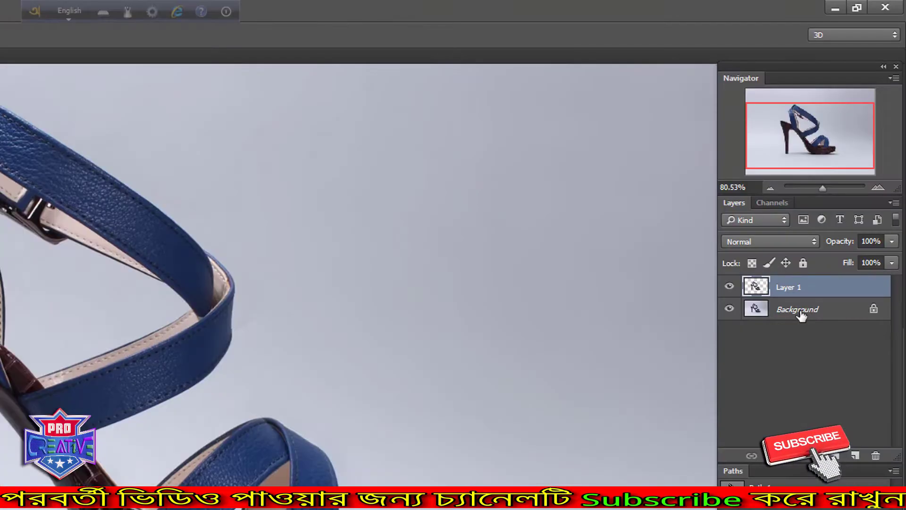
Add a white Solid Color fill layer above Background
click(840, 190)
click(814, 456)
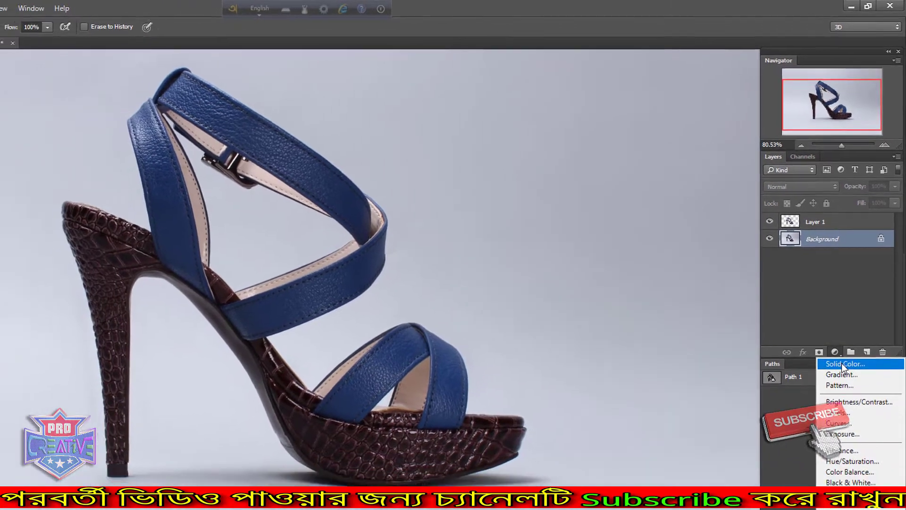
click(842, 364)
click(559, 295)
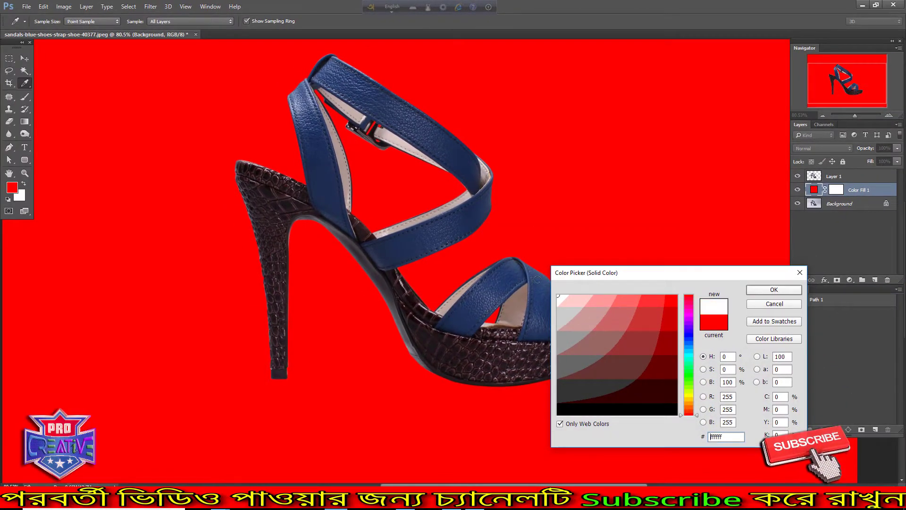
click(772, 290)
key(e)
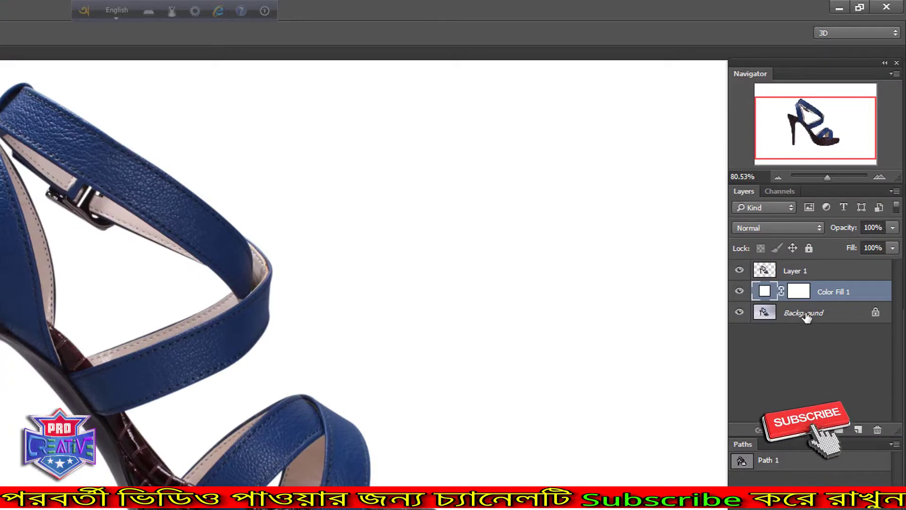
Duplicate the Background layer to keep a Background copy
click(829, 317)
drag(827, 315, 846, 431)
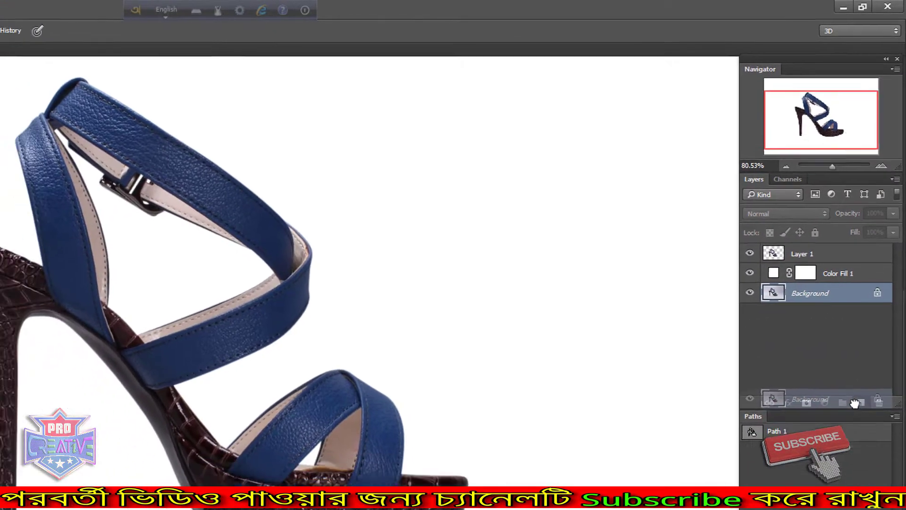
drag(851, 431, 851, 431)
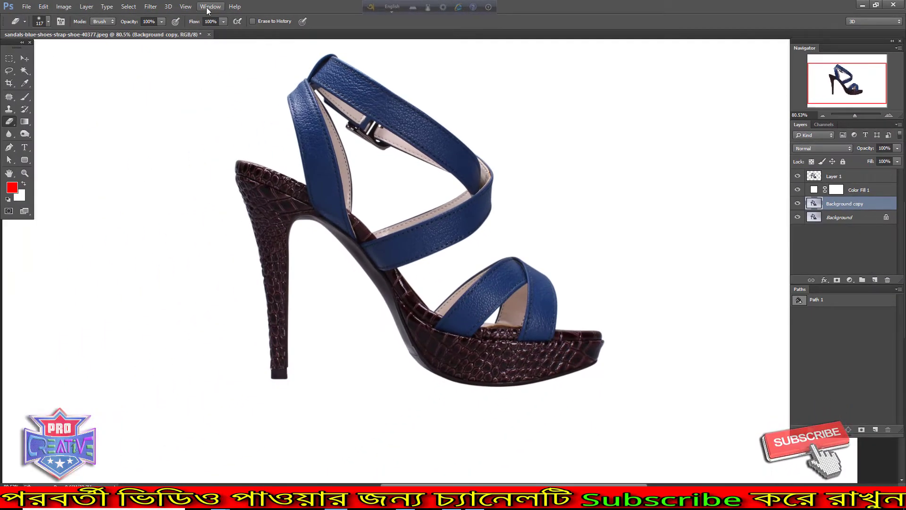
Open the Channels panel and hide Layer 1 and Color Fill 1
click(210, 7)
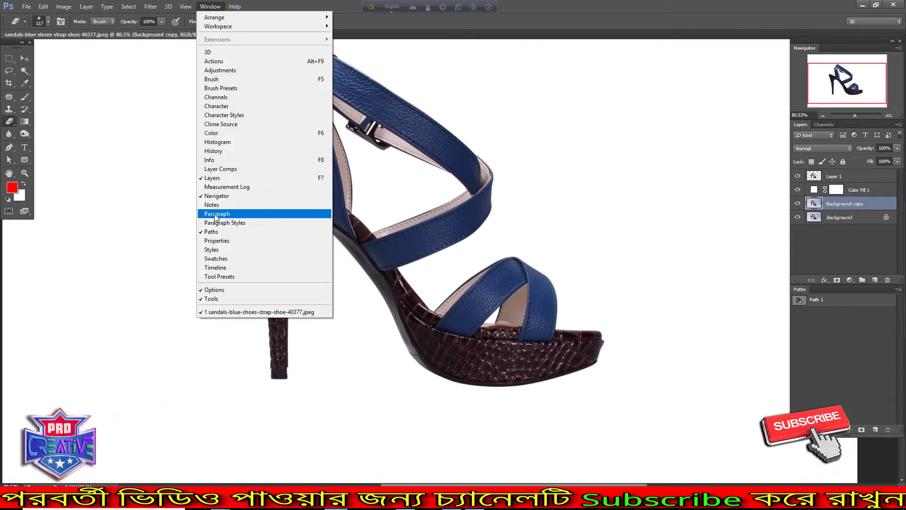
click(216, 97)
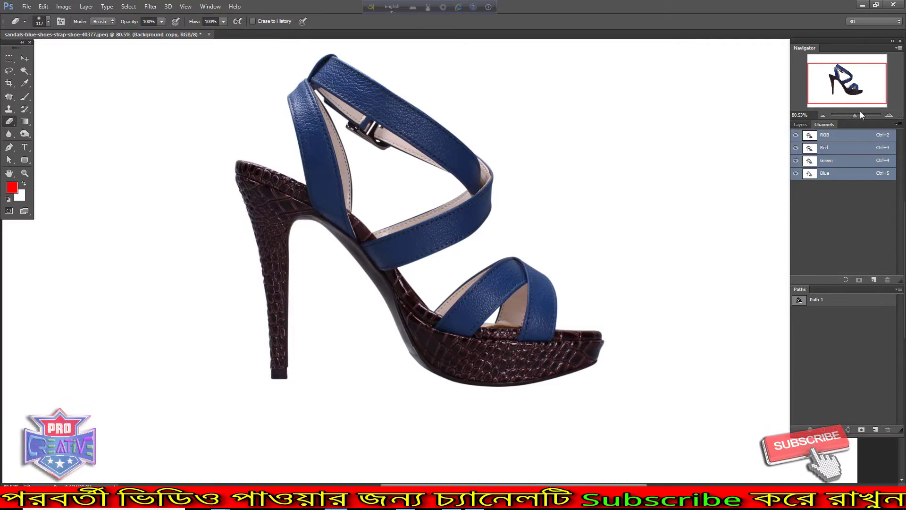
click(800, 124)
click(797, 191)
click(797, 178)
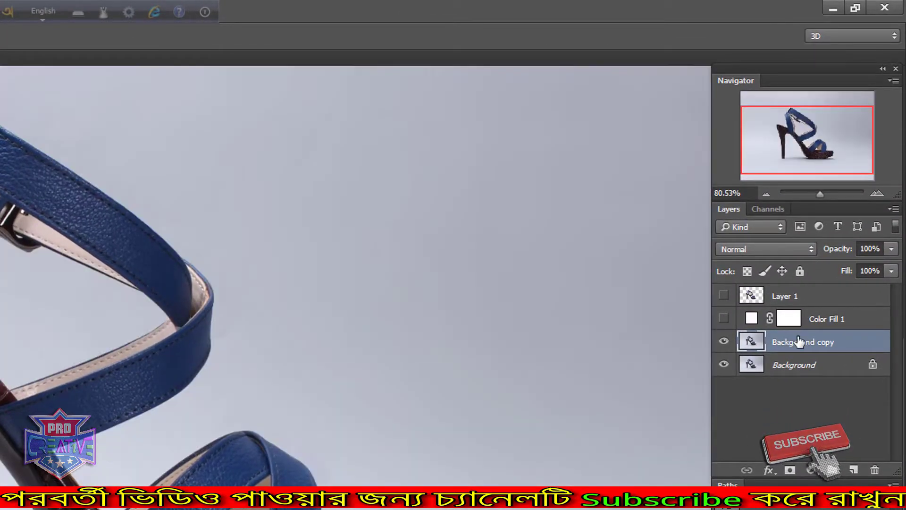
Compare the Blue and Red channels, ending on the Blue channel alone
click(764, 208)
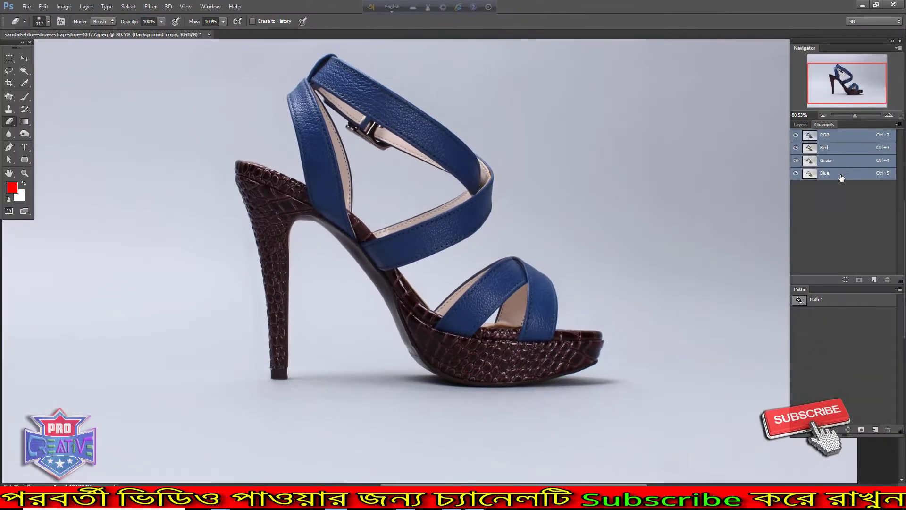
click(835, 174)
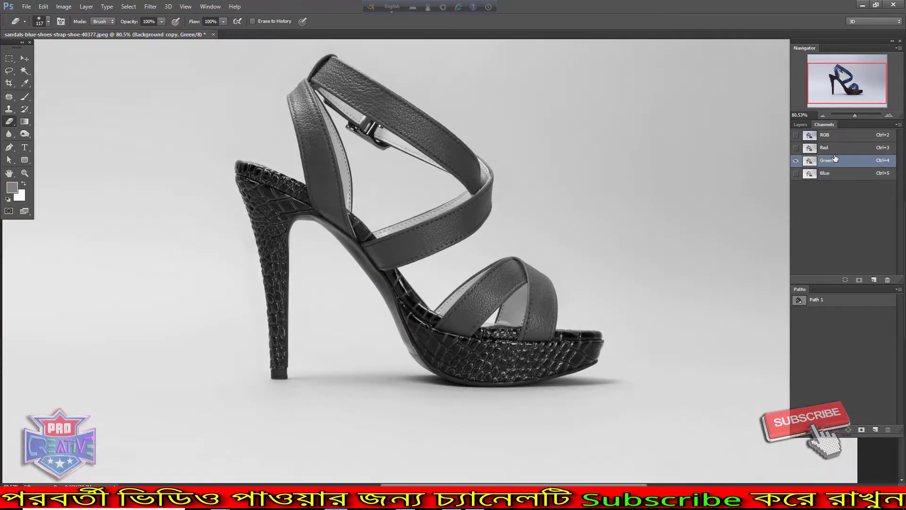
click(835, 150)
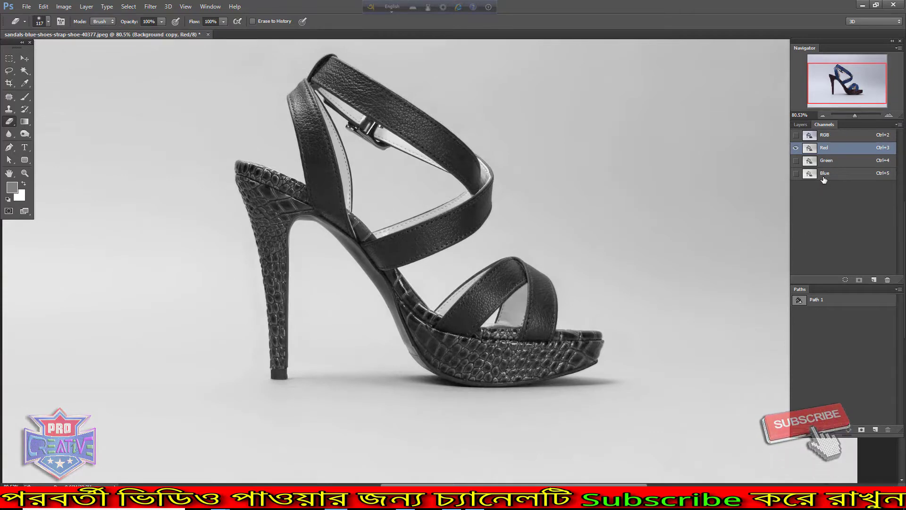
key(ctrl+5)
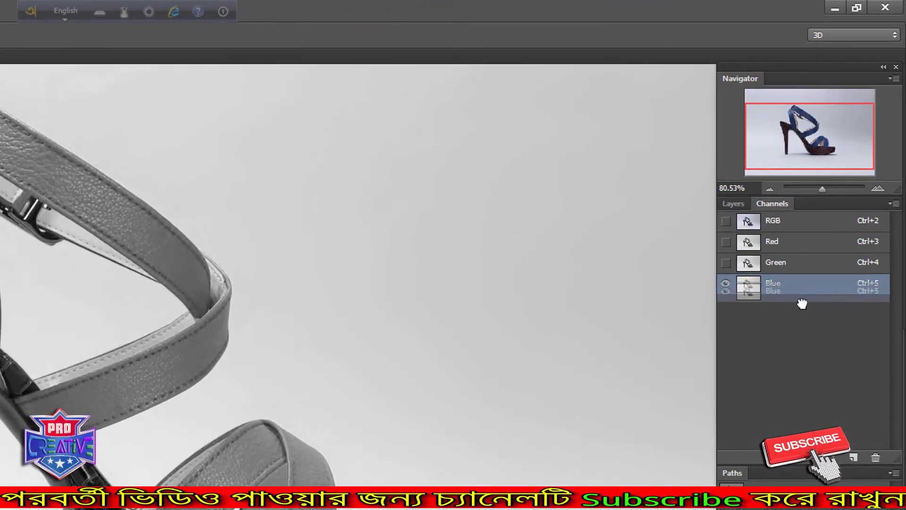
Duplicate the Blue channel and set its Levels white point on the grey backdrop
drag(833, 177, 874, 252)
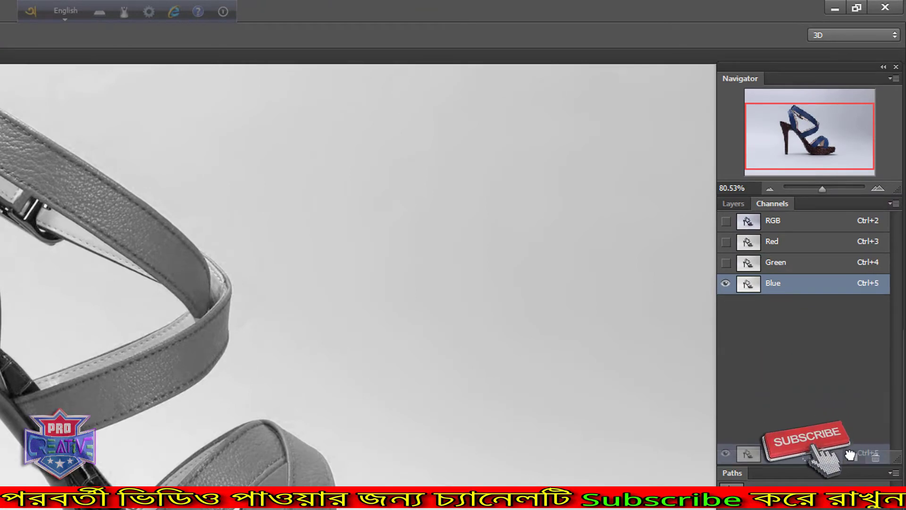
drag(854, 412, 857, 401)
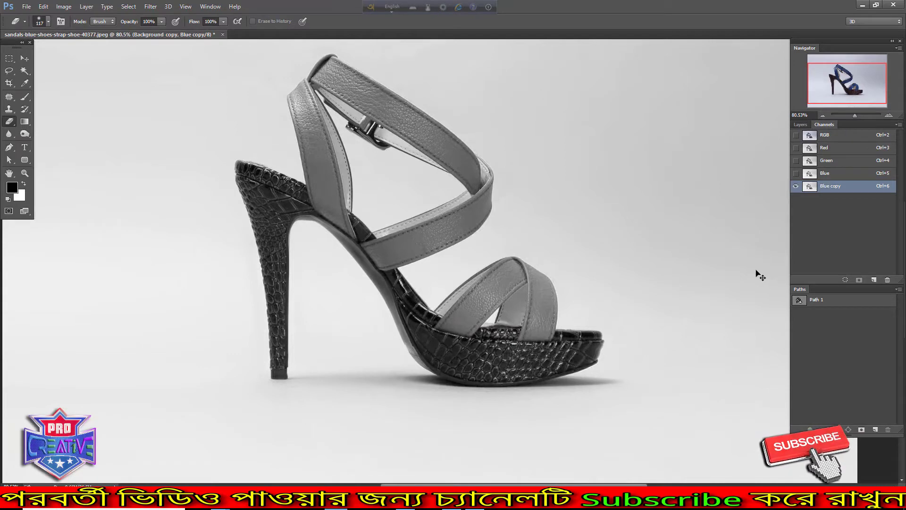
key(ctrl+l)
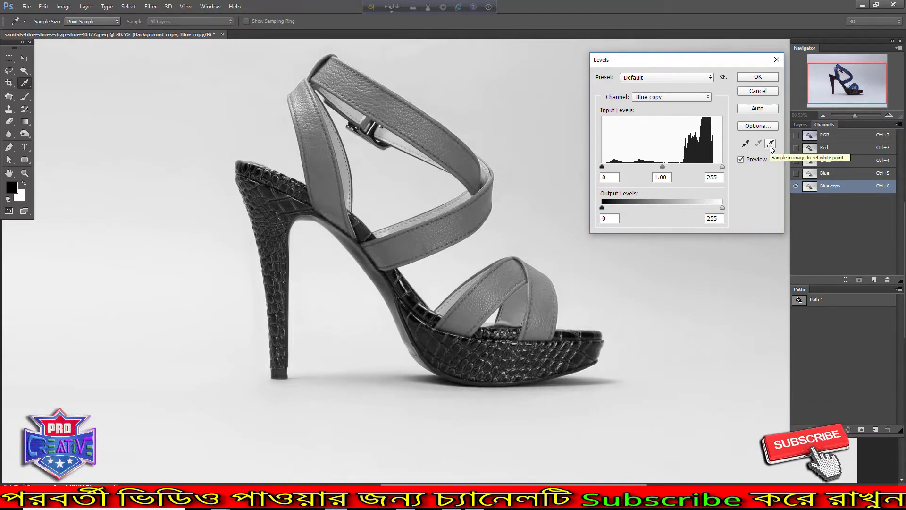
click(771, 143)
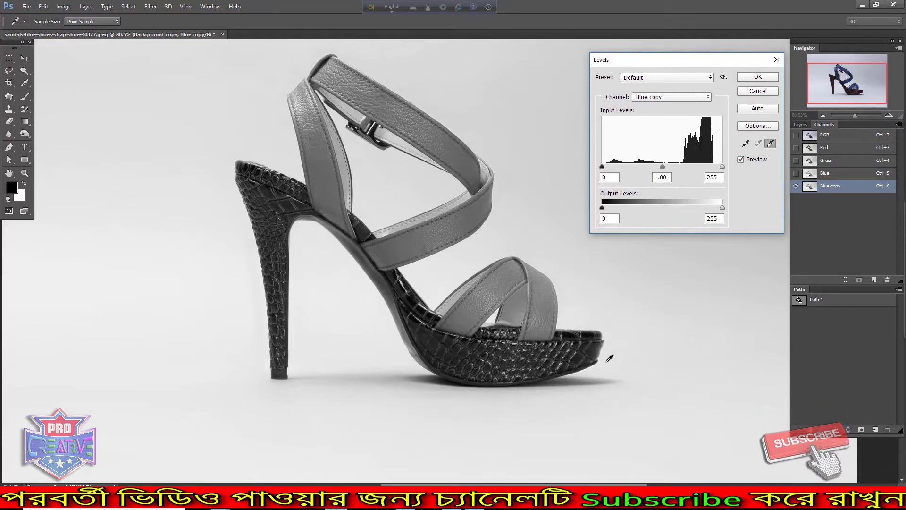
click(608, 360)
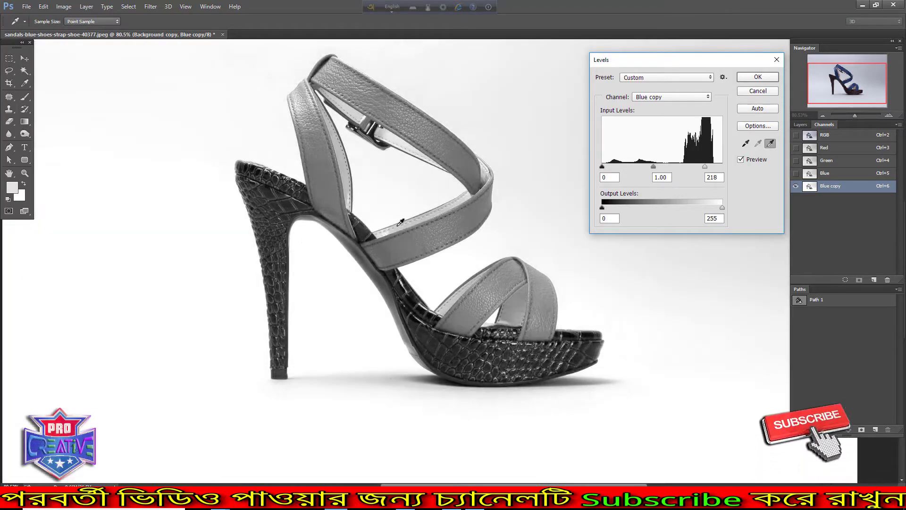
click(760, 80)
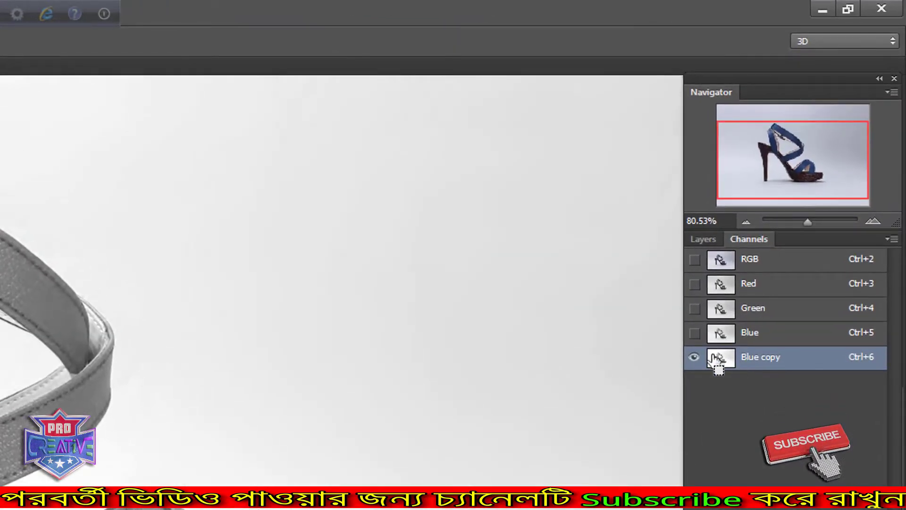
Load the Blue copy channel as a selection, invert it, and return to Layers
drag(721, 359, 724, 367)
ctrl+click(737, 328)
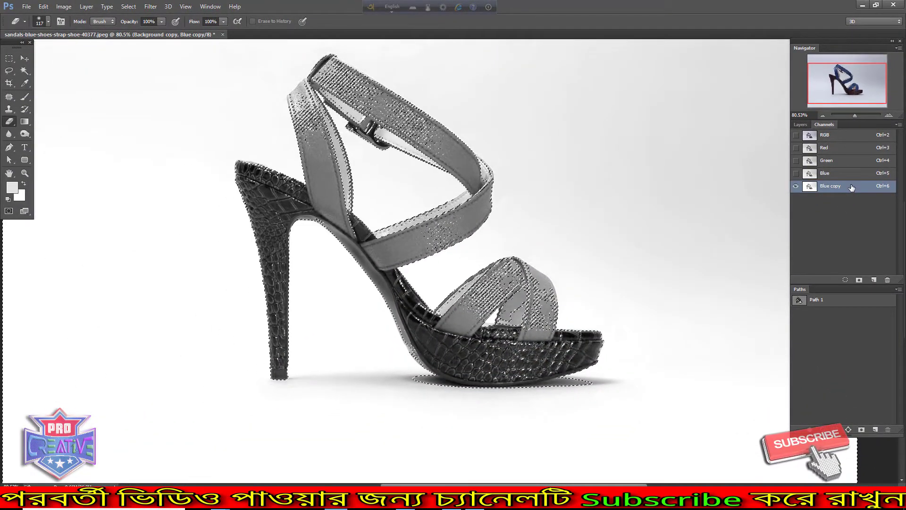
mouse_move(852, 188)
mouse_down()
mouse_move(866, 250)
mouse_move(887, 280)
mouse_up()
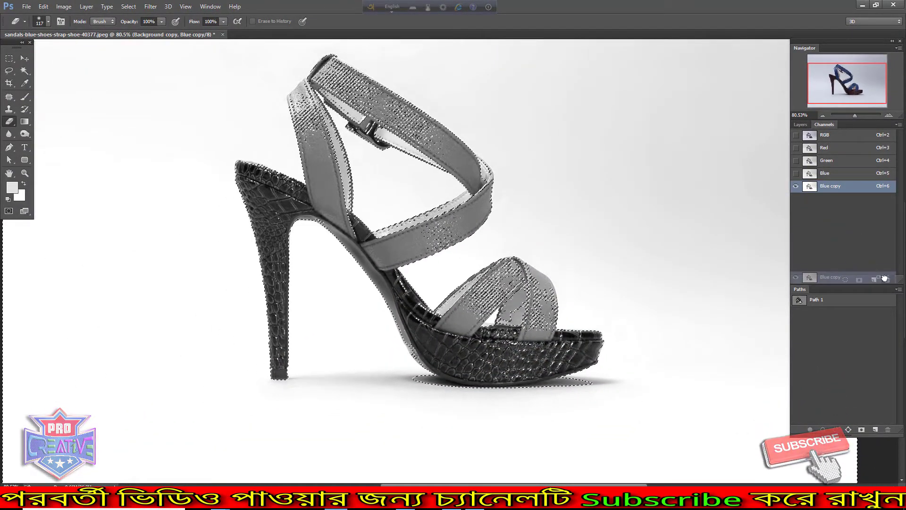
scroll(549, 279, down, 3)
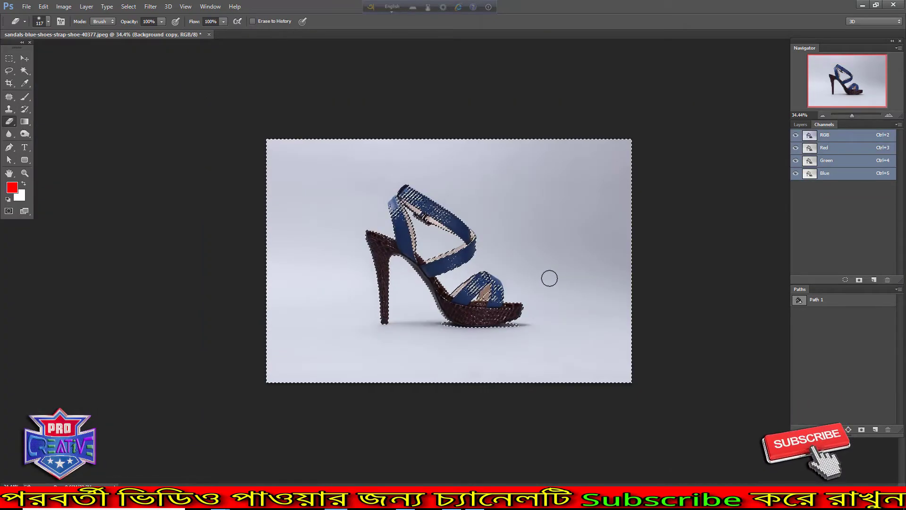
key(ctrl+shift+i)
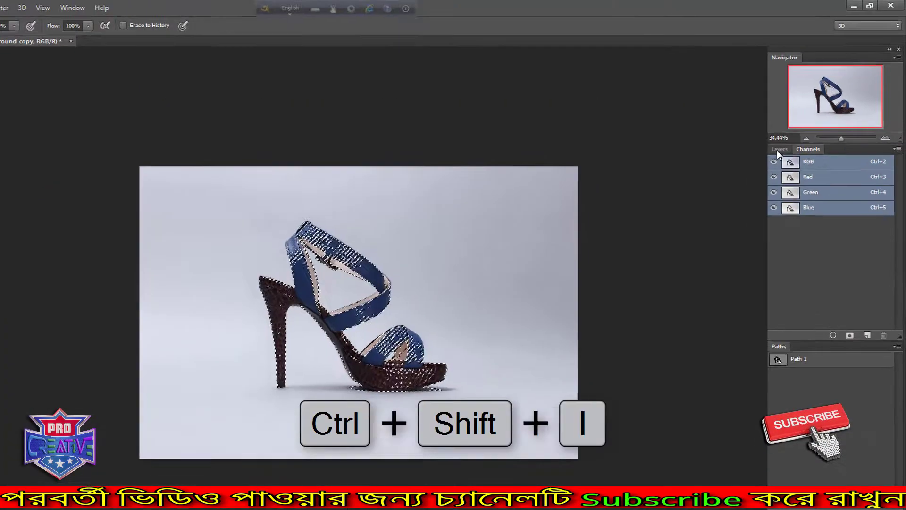
click(801, 125)
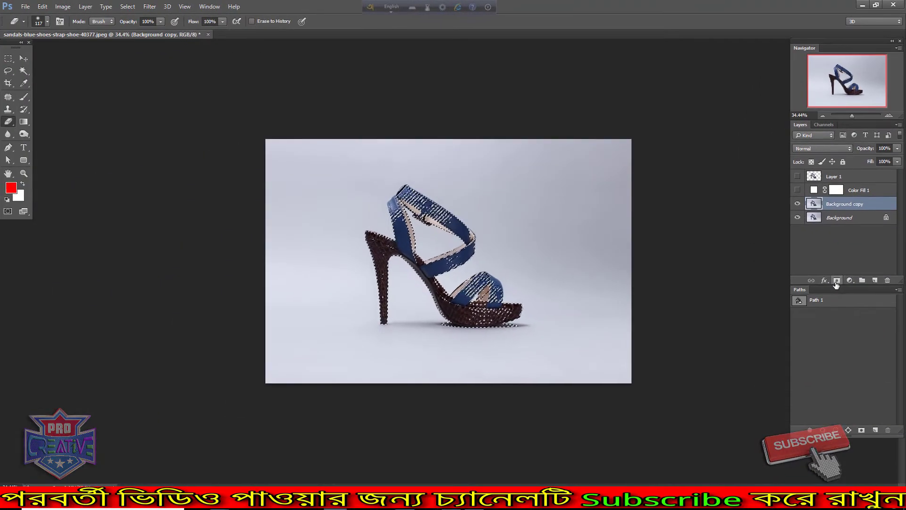
Add a layer mask to Background copy and move it above Layer 1
click(836, 281)
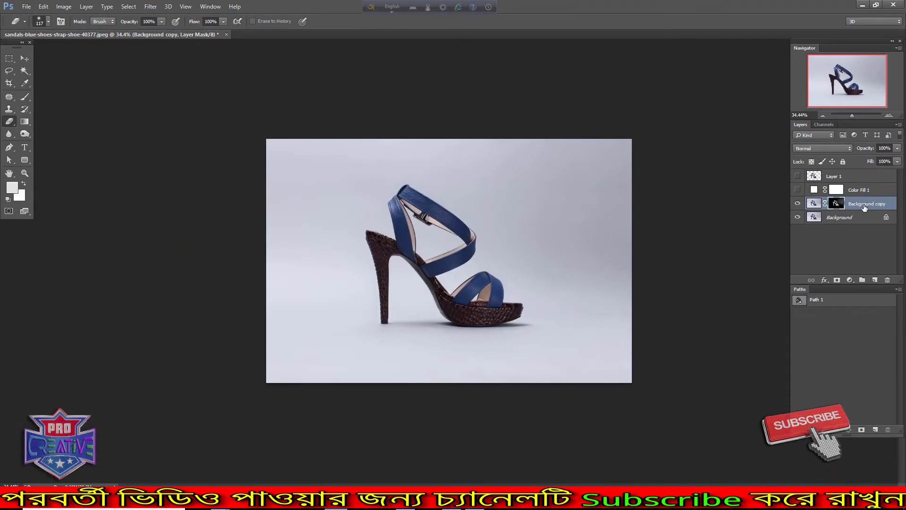
drag(864, 205, 861, 191)
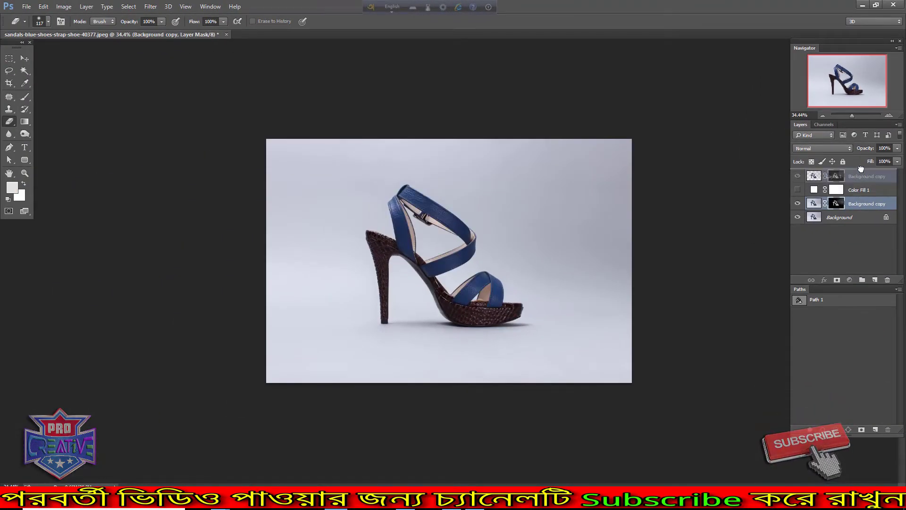
drag(861, 168, 860, 170)
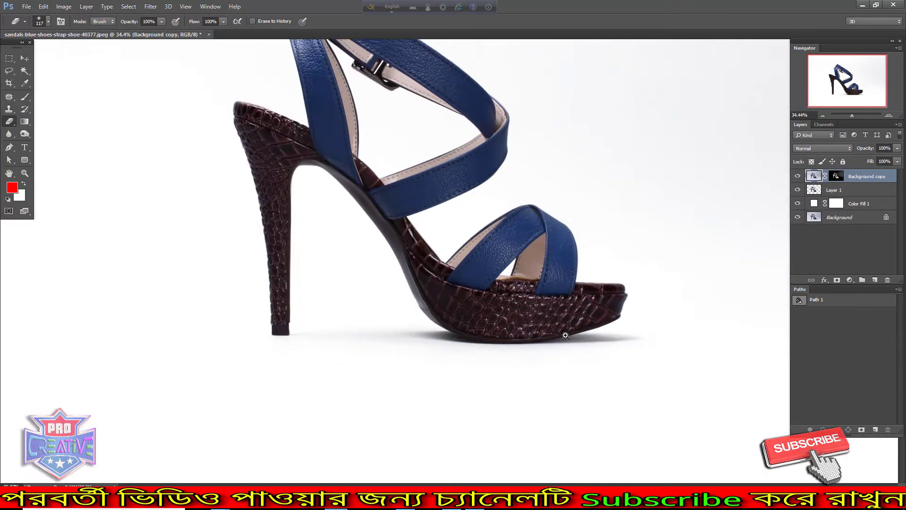
scroll(566, 335, up, 5)
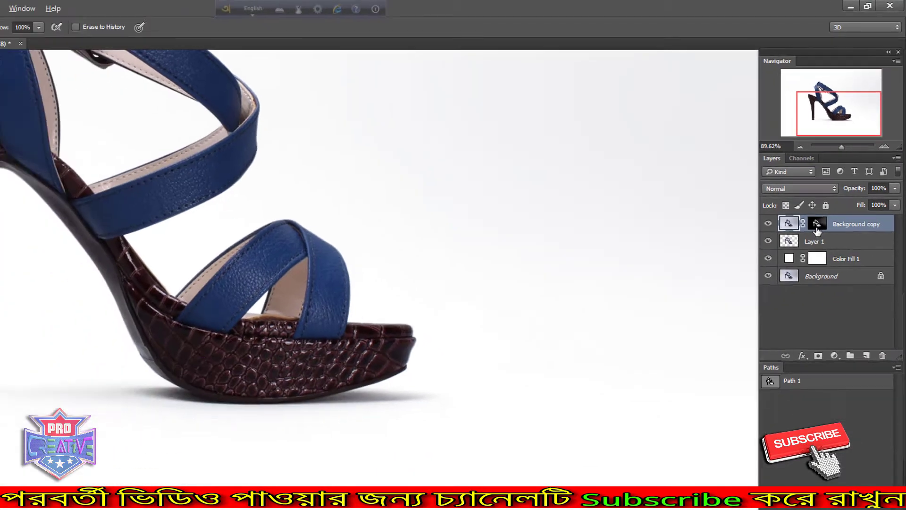
View the mask alone and lasso around the sole and its shadow
alt+click(817, 229)
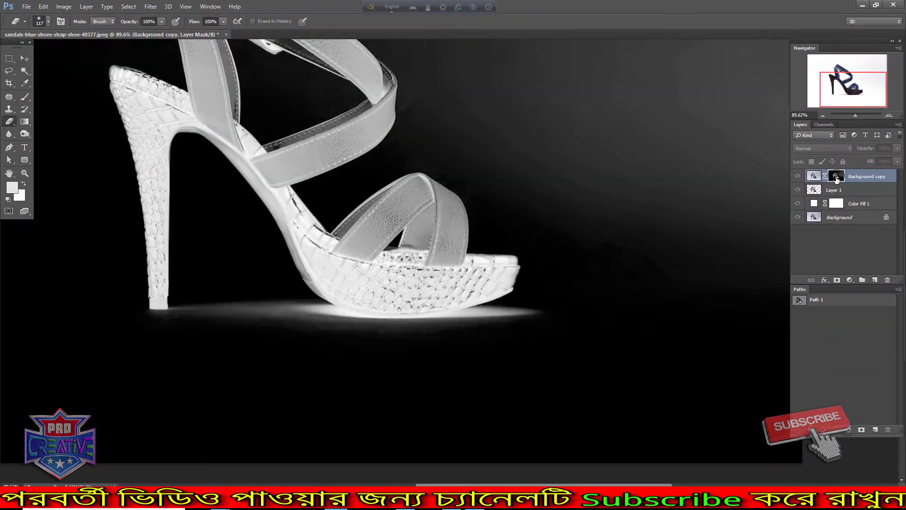
key(ctrl+0)
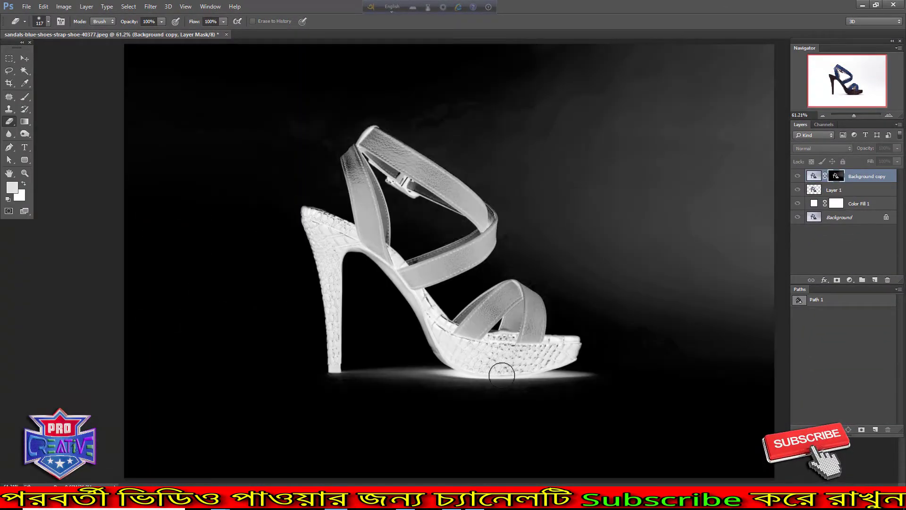
scroll(501, 374, down, 1)
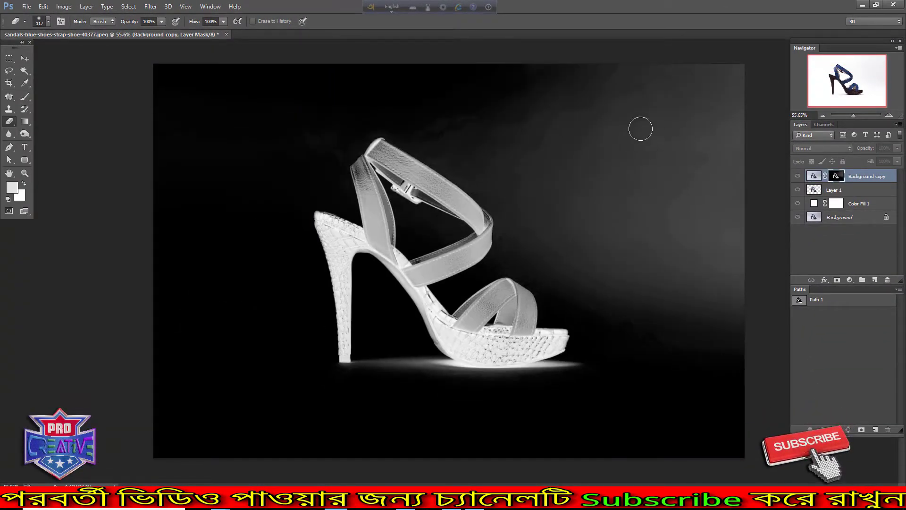
scroll(422, 342, up, 3)
key(l)
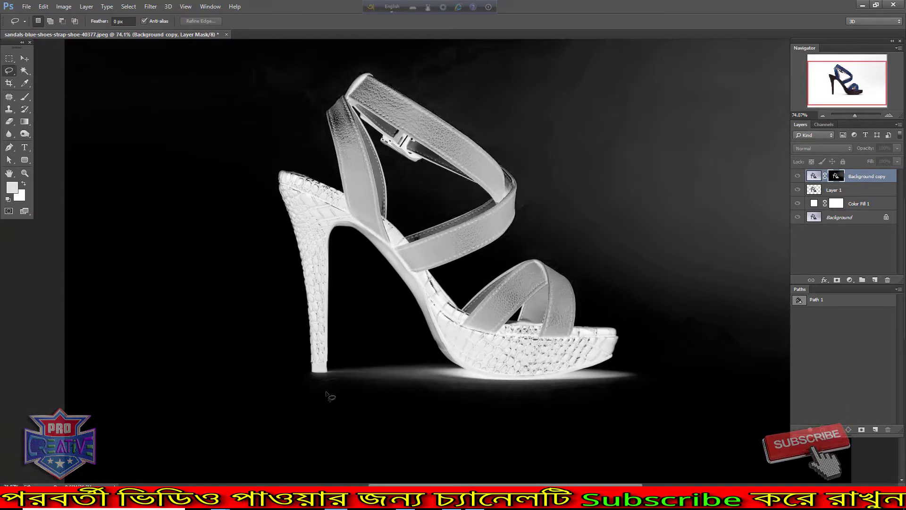
mouse_move(288, 392)
mouse_down()
mouse_move(290, 370)
mouse_move(349, 358)
mouse_up()
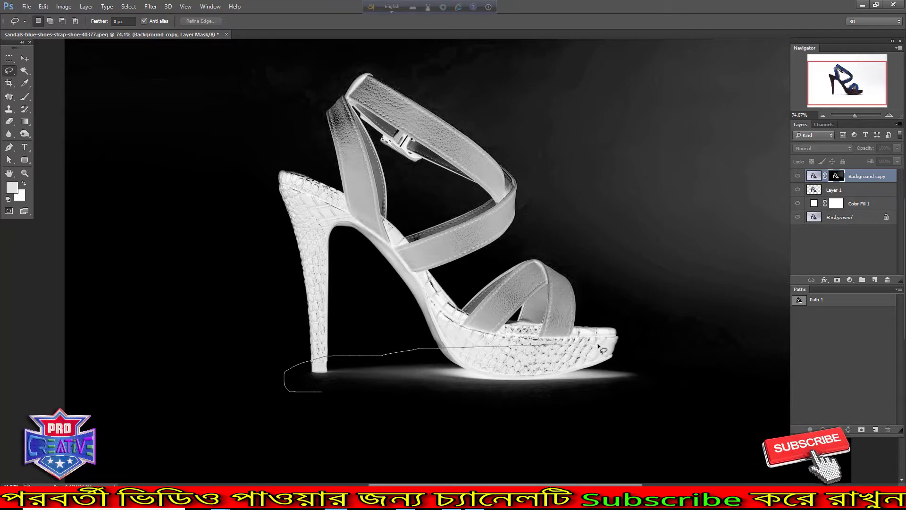
drag(668, 357, 661, 389)
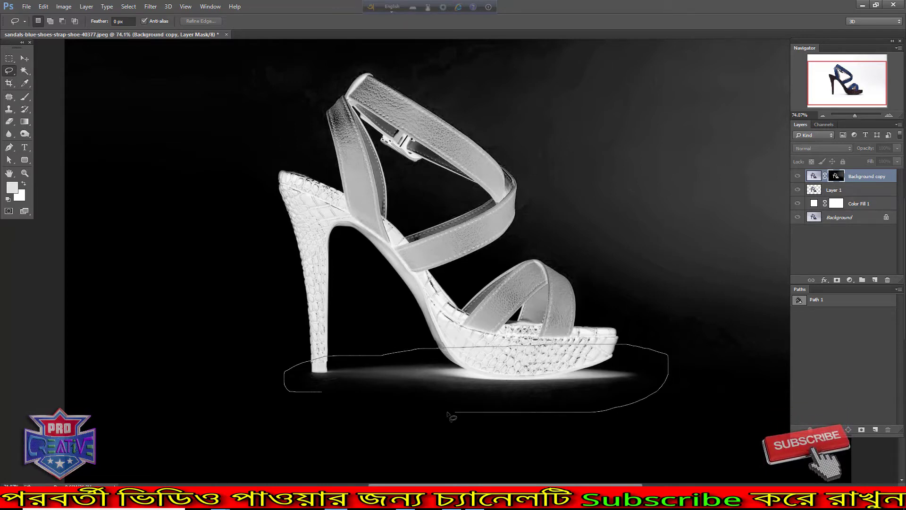
drag(449, 415, 451, 416)
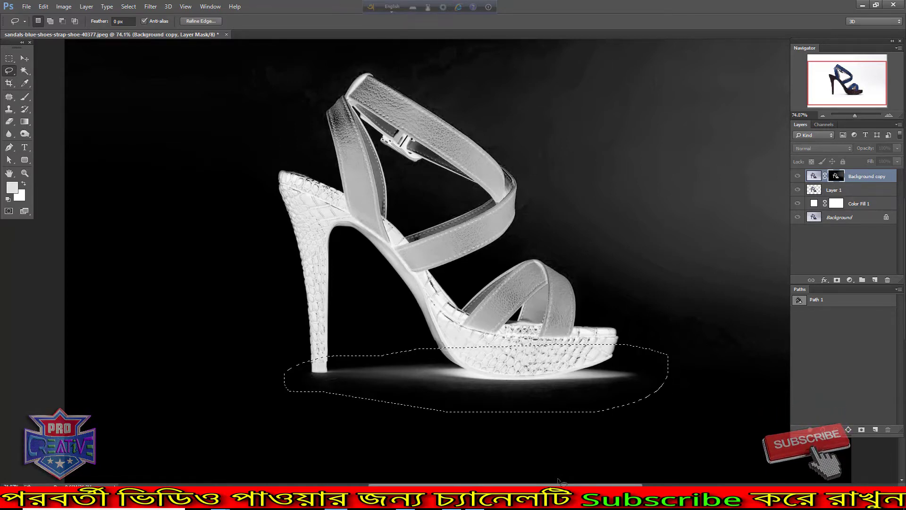
Fill the mask outside the sole with black, then deselect
key(ctrl+shift+i)
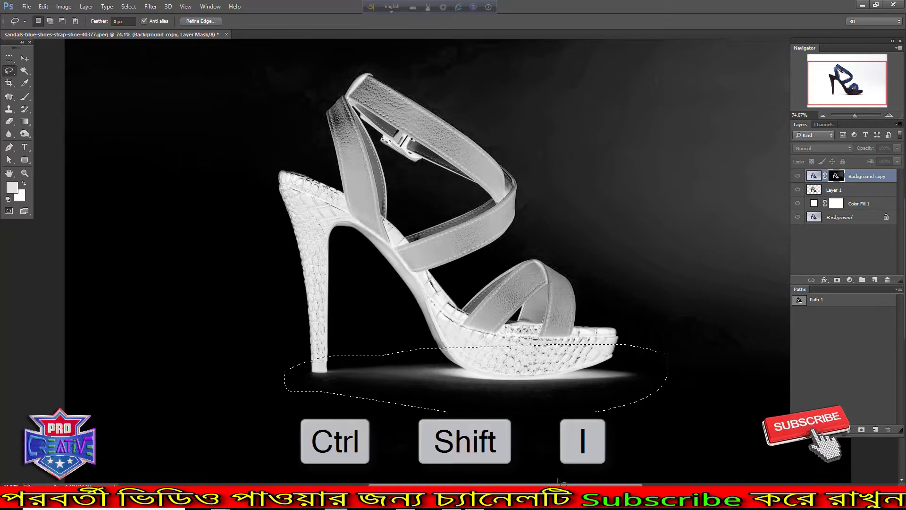
key(Delete)
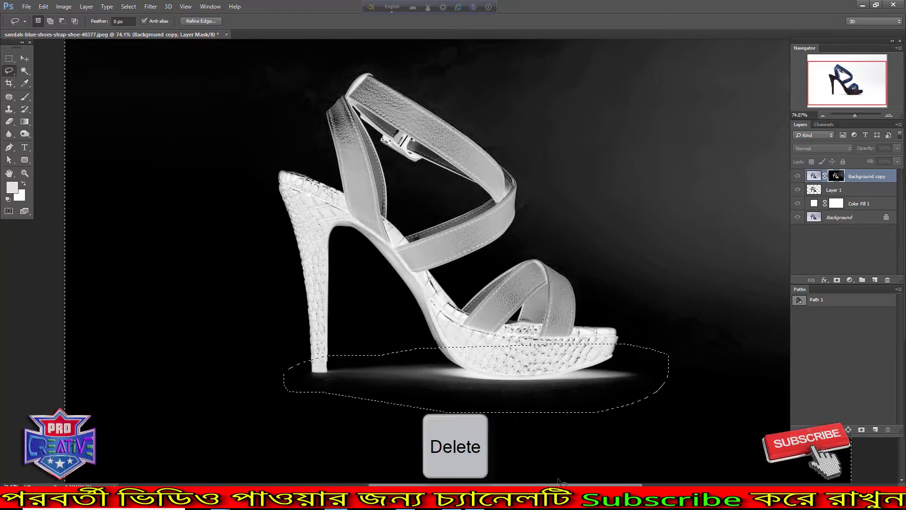
key(d)
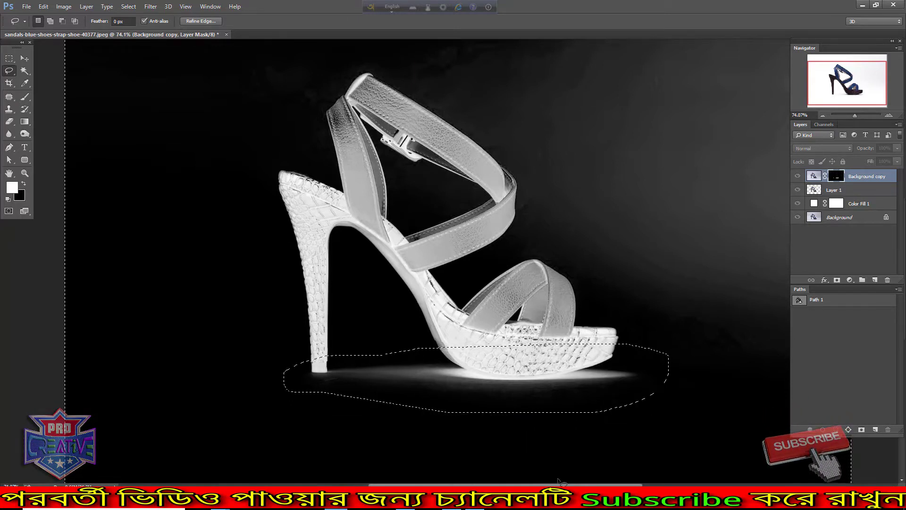
key(Delete)
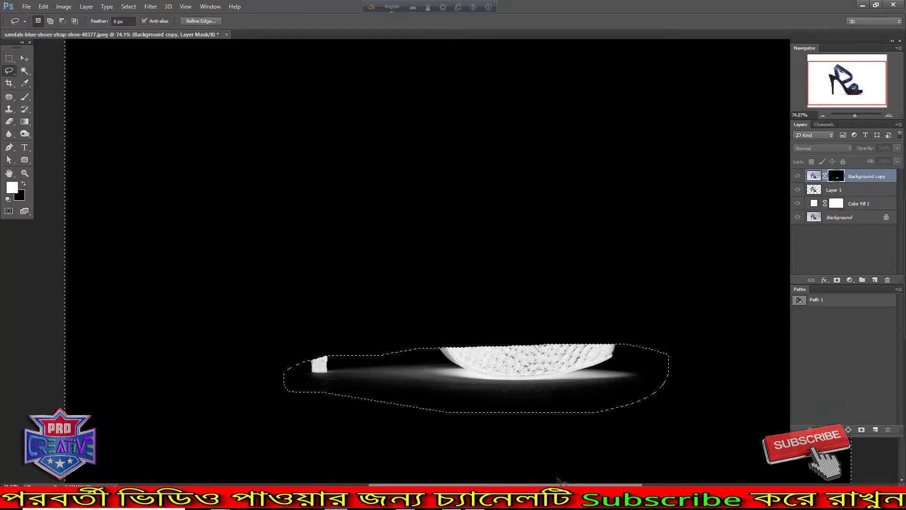
key(ctrl+d)
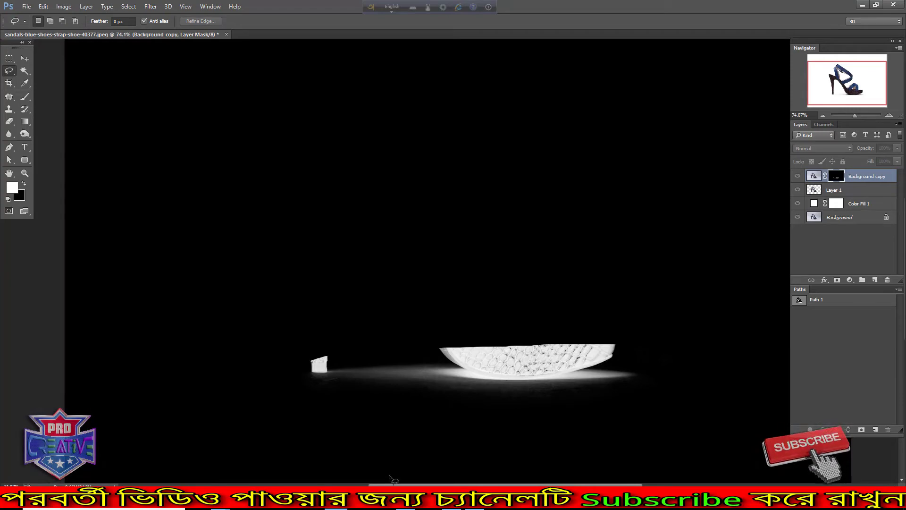
key(b)
scroll(419, 425, up, 2)
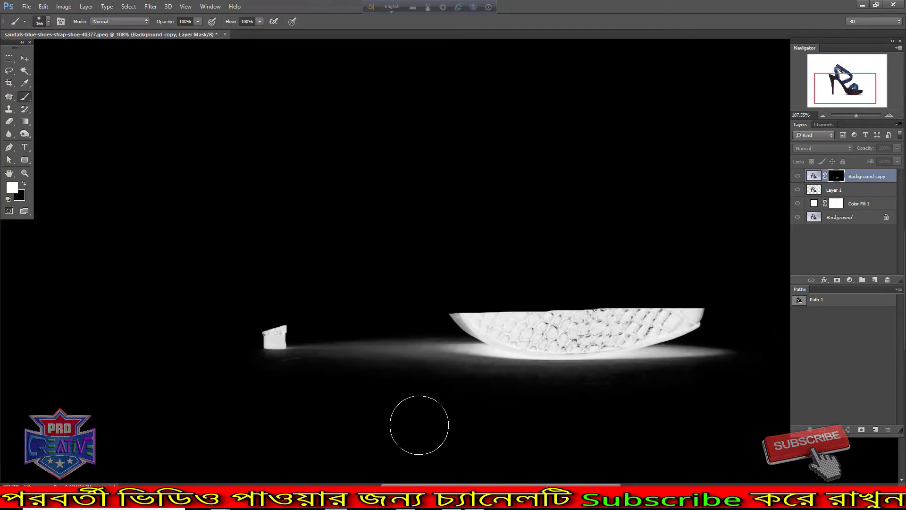
scroll(395, 389, up, 1)
scroll(486, 364, up, 2)
scroll(455, 344, up, 1)
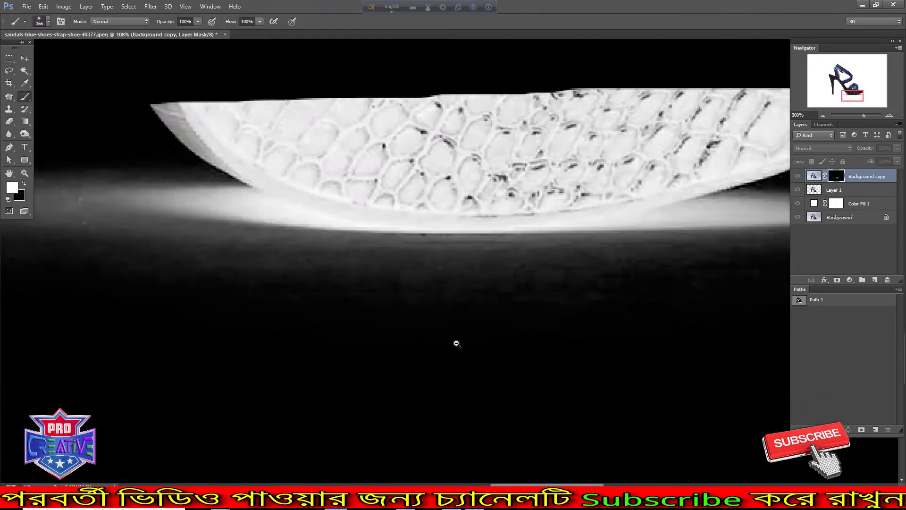
drag(469, 358, 492, 358)
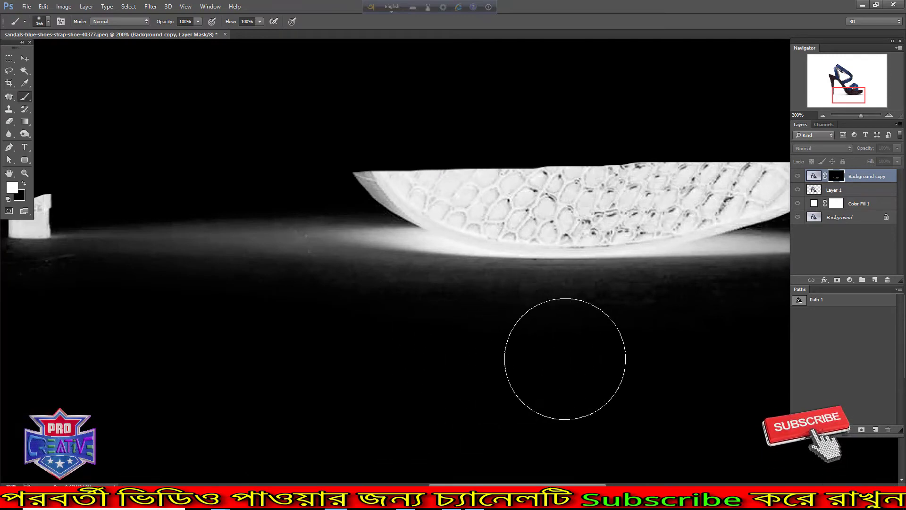
click(575, 355)
key(ctrl+z)
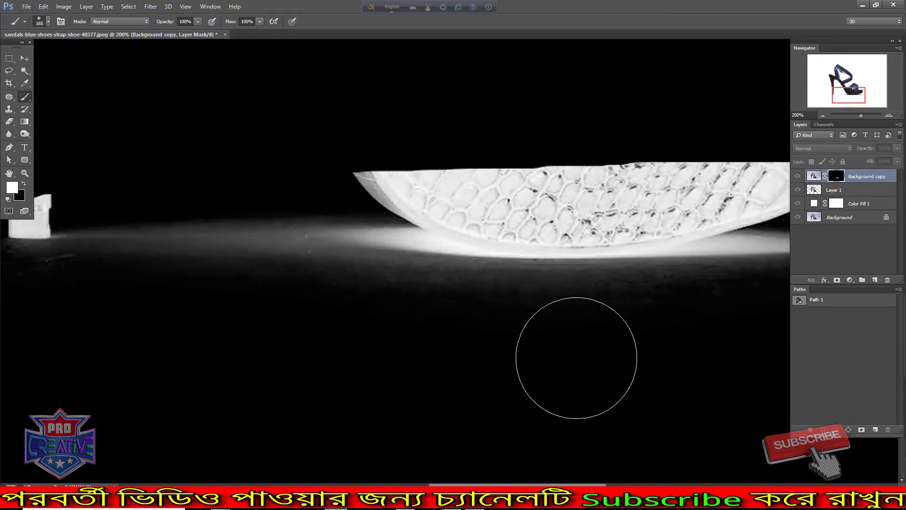
key(x)
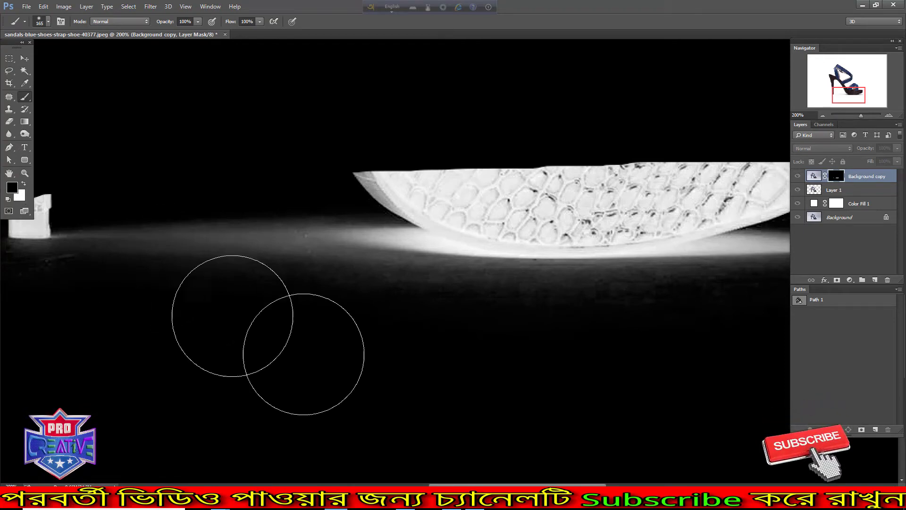
scroll(310, 354, down, 1)
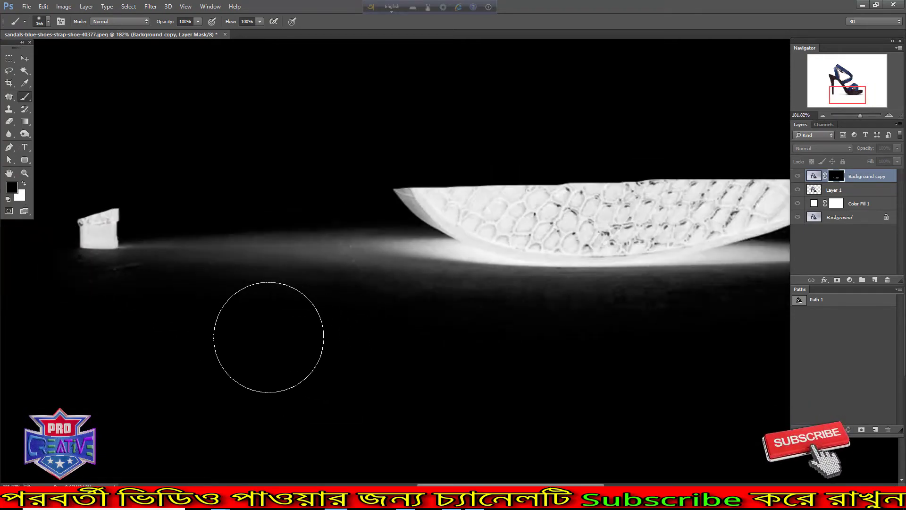
scroll(212, 349, up, 1)
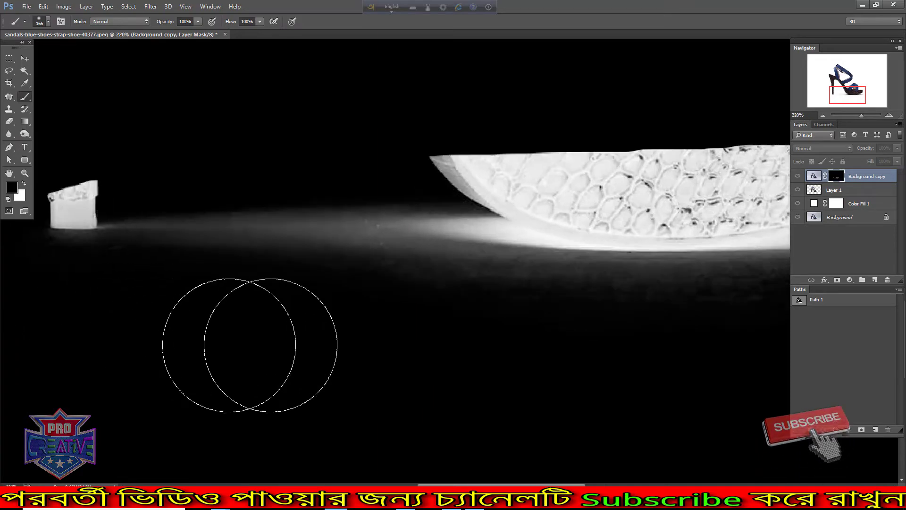
scroll(329, 376, up, 1)
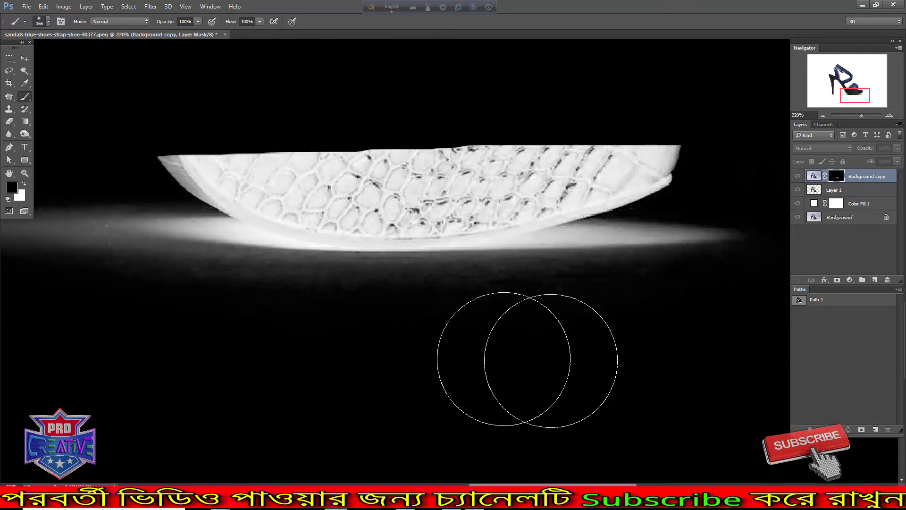
key(bracketleft)
key(bracketleft)
key(bracketleft)
drag(390, 171, 362, 189)
scroll(222, 259, left, 2)
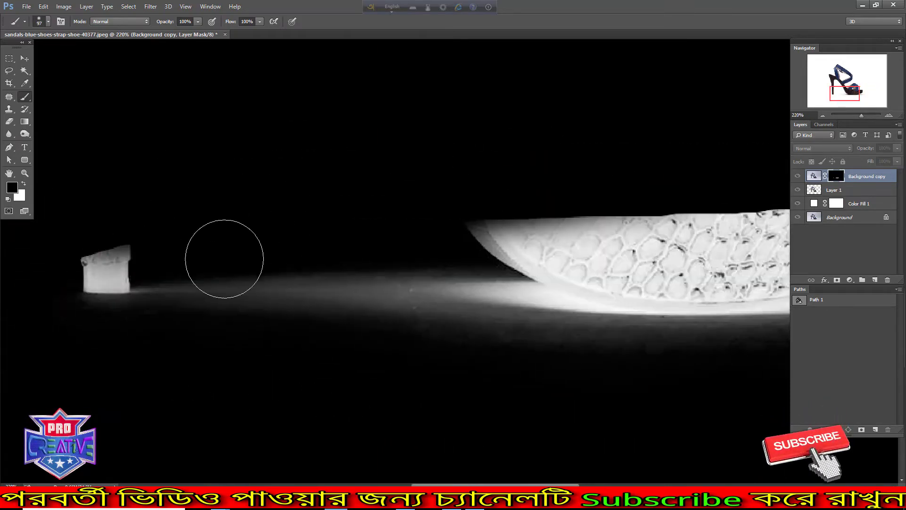
scroll(516, 384, right, 2)
scroll(395, 414, down, 1)
scroll(608, 349, right, 3)
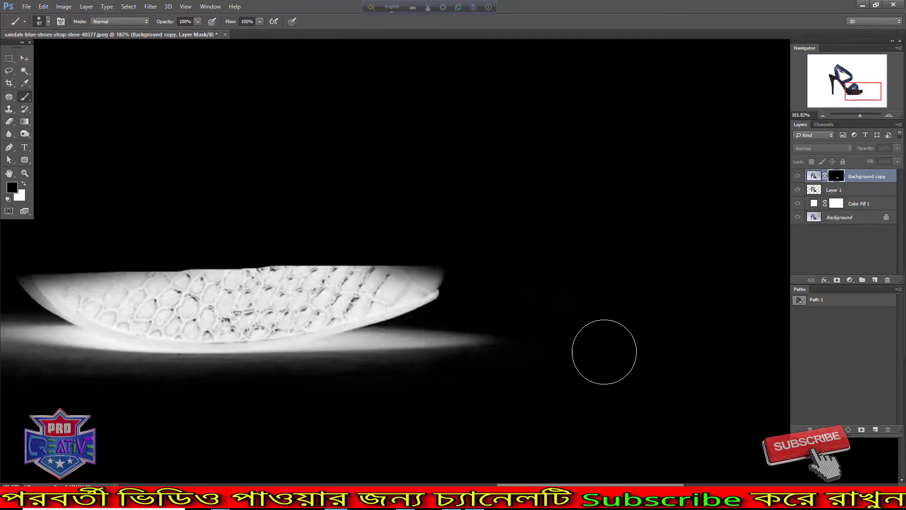
scroll(604, 352, down, 2)
scroll(607, 358, down, 1)
scroll(589, 354, down, 1)
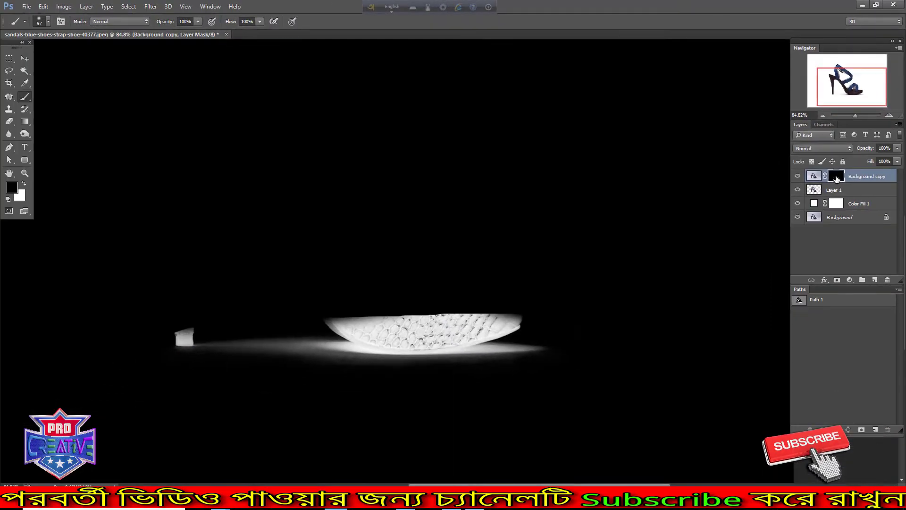
Return to the normal image view and move Layer 1 above Background copy
alt+click(822, 217)
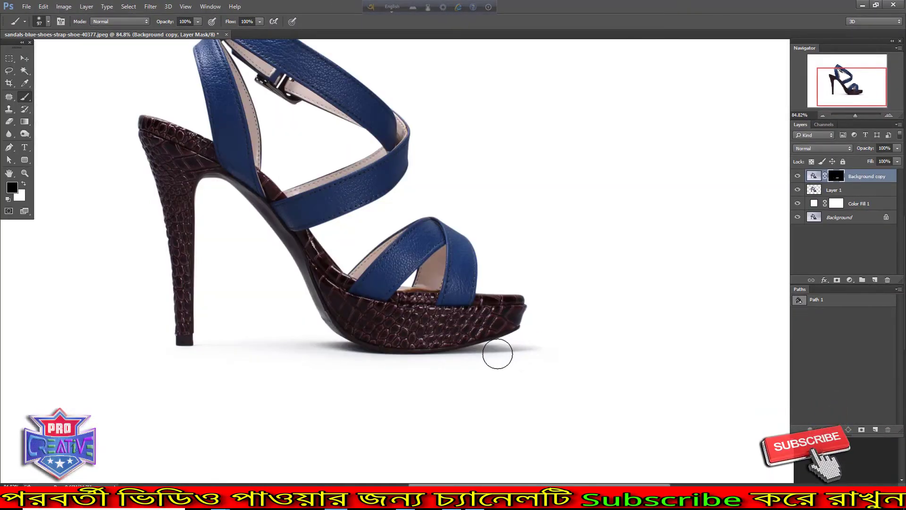
scroll(497, 353, down, 1)
scroll(497, 354, up, 2)
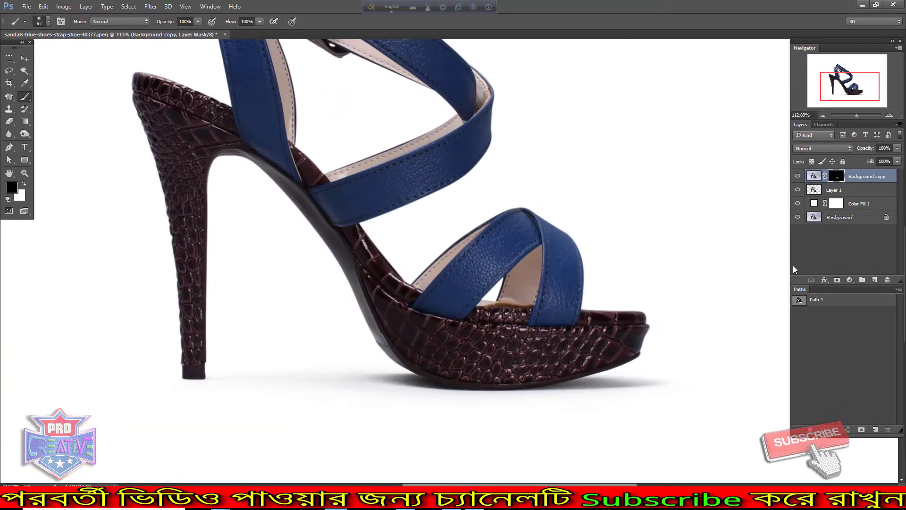
click(815, 197)
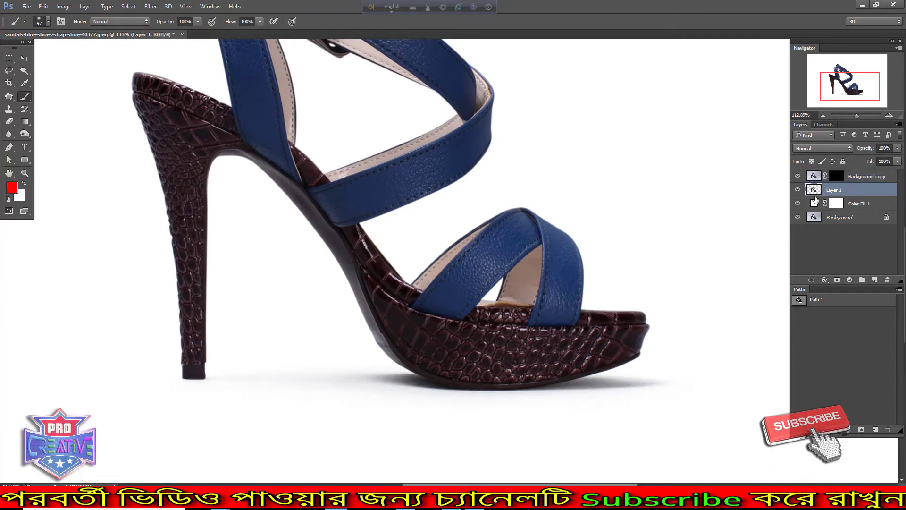
drag(868, 193, 867, 170)
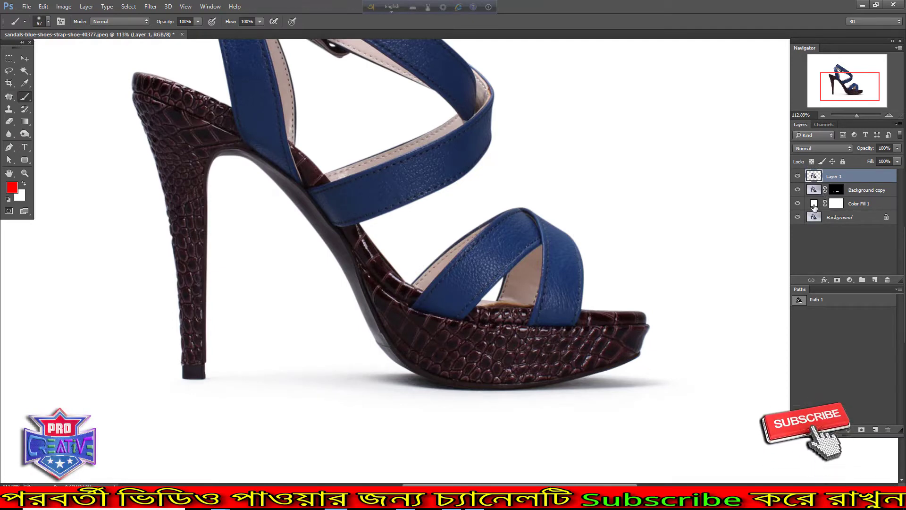
double_click(813, 205)
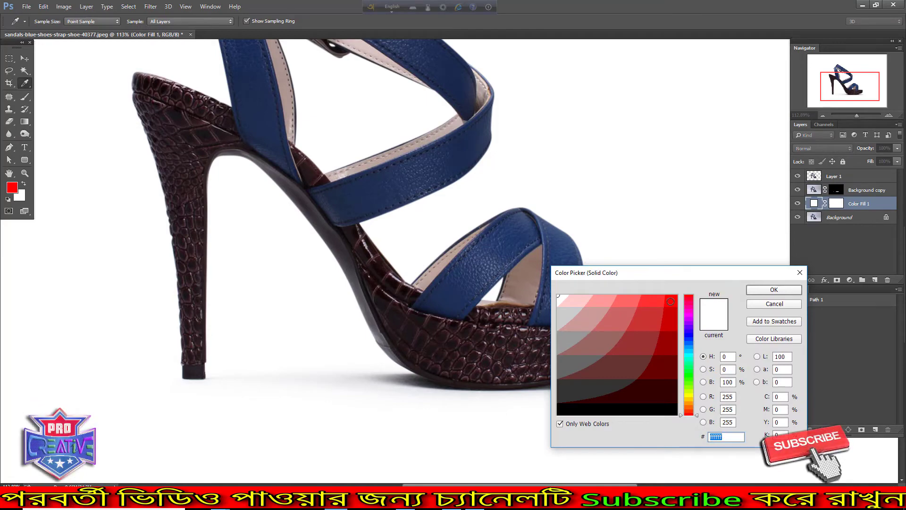
Set the Color Fill backdrop to red (ff0000) and zoom in on the shoe
text(ff0000)
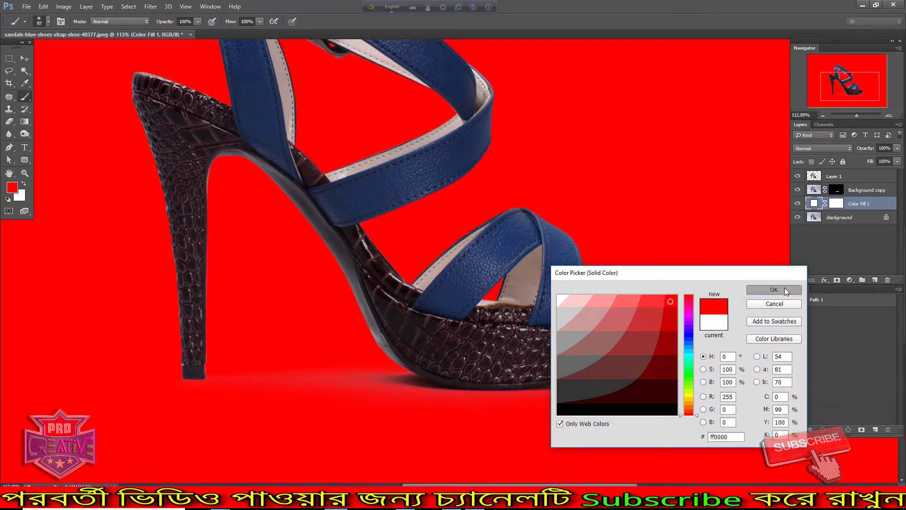
click(784, 288)
scroll(452, 370, down, 3)
mouse_move(452, 370)
mouse_down()
mouse_move(461, 351)
mouse_move(476, 352)
mouse_up()
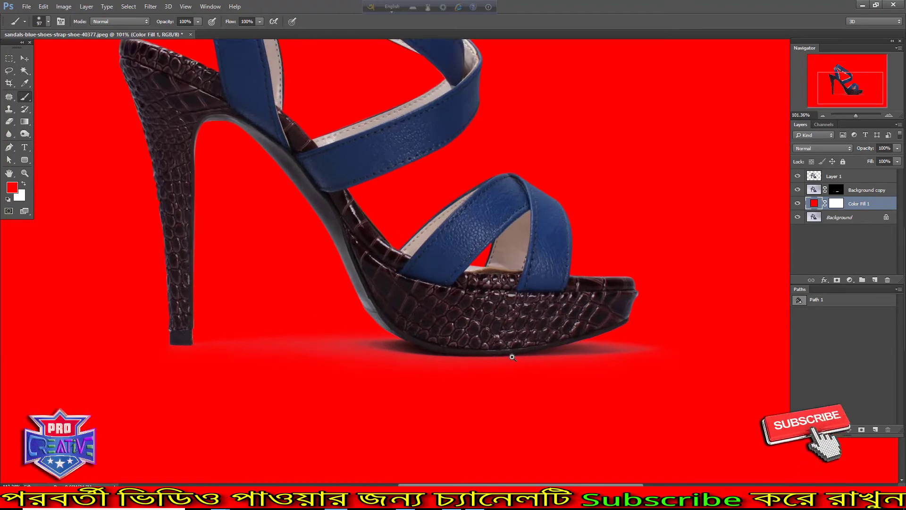
Set the Background copy shadow layer's blend mode to Multiply
click(798, 298)
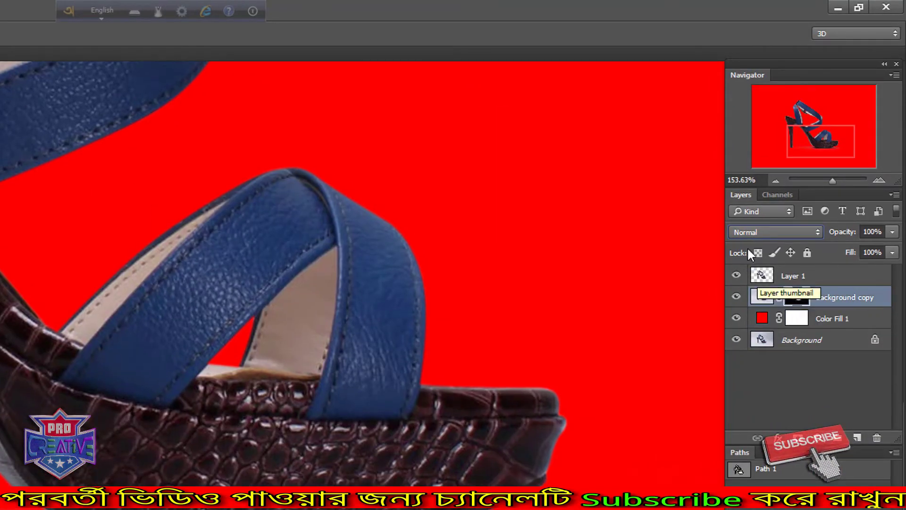
click(754, 232)
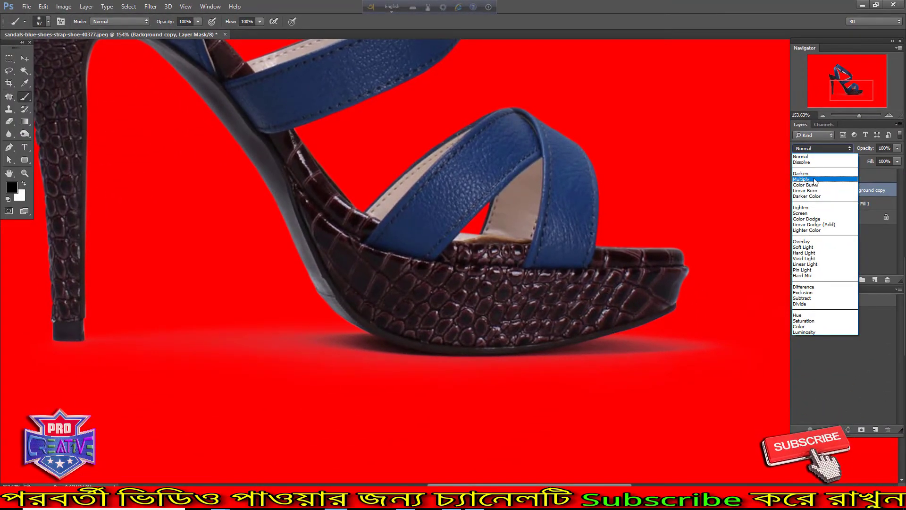
click(814, 178)
alt+click(580, 351)
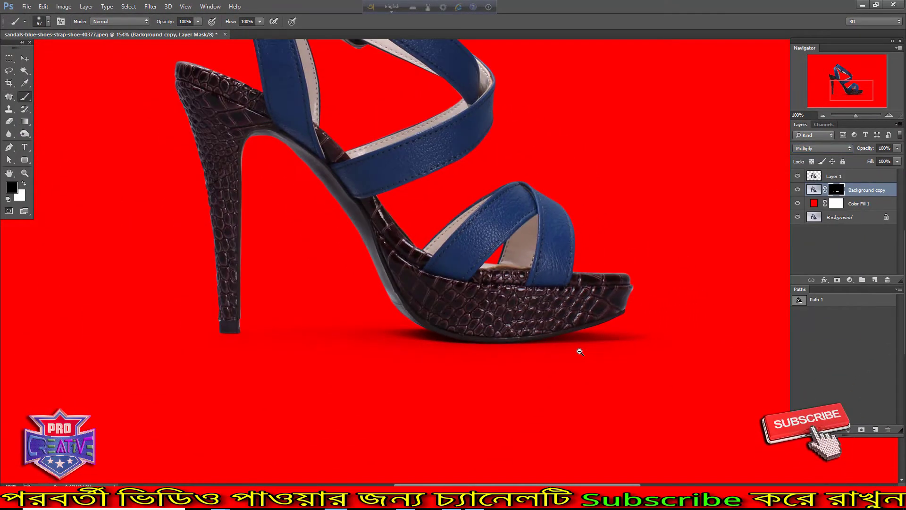
Preview white and several dark green backdrop colours for Color Fill 1
double_click(814, 203)
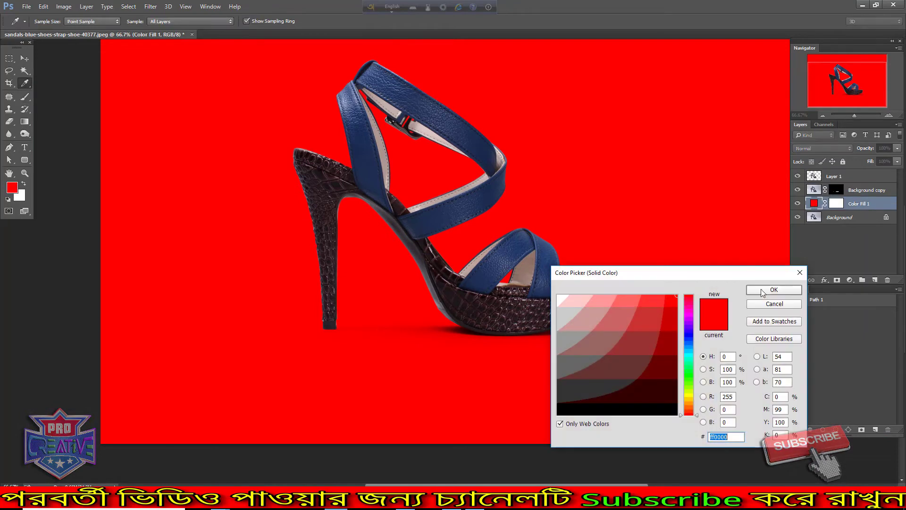
click(558, 296)
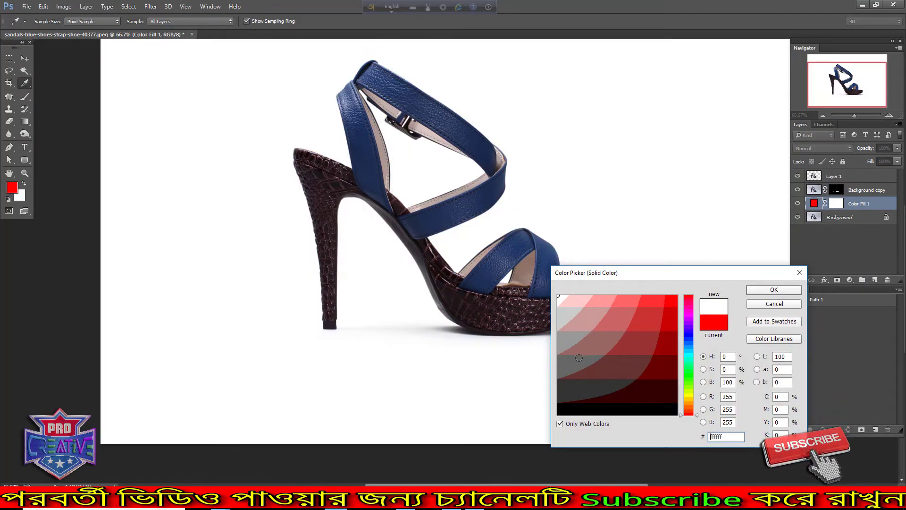
click(689, 344)
click(684, 365)
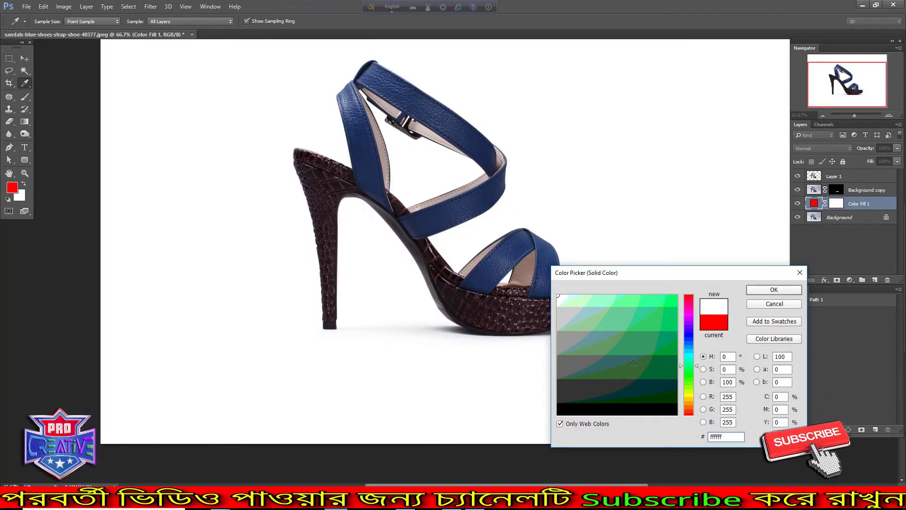
click(631, 360)
drag(712, 274, 858, 316)
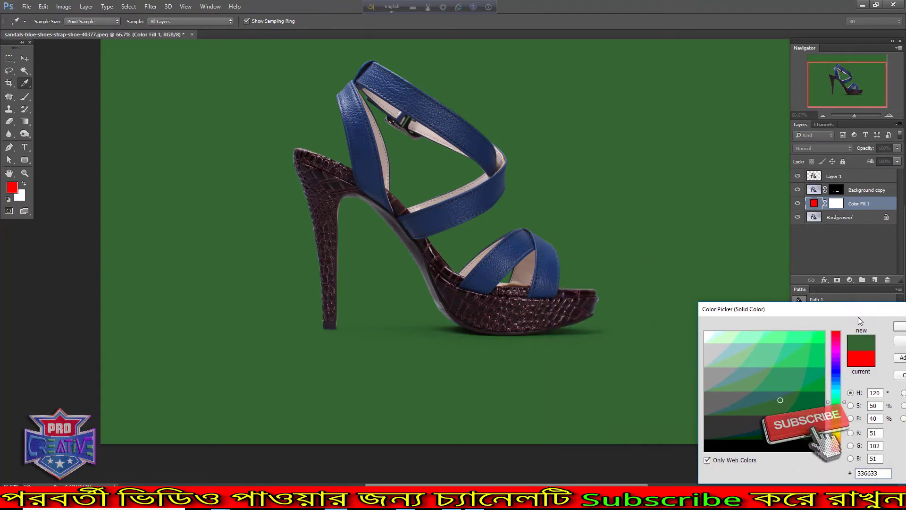
Try bright green, grey and teal backdrops, then confirm white (ffffff)
click(813, 340)
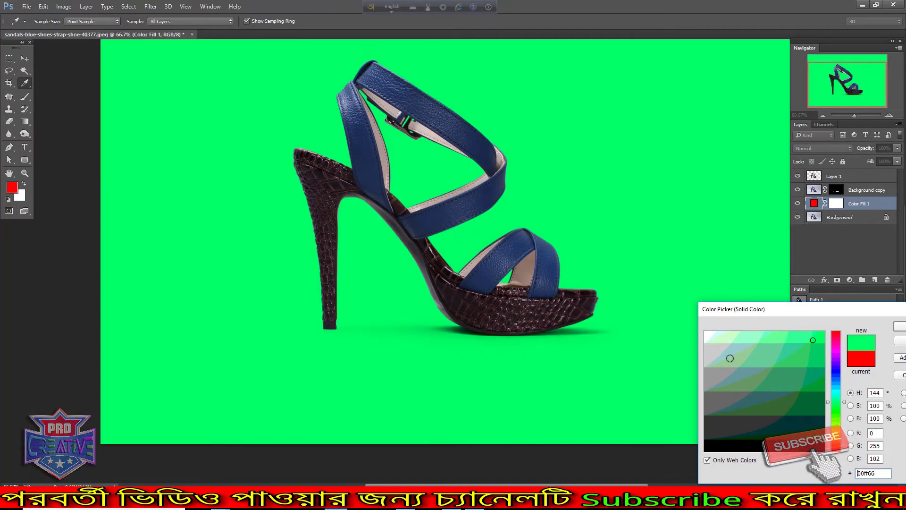
click(710, 354)
click(711, 381)
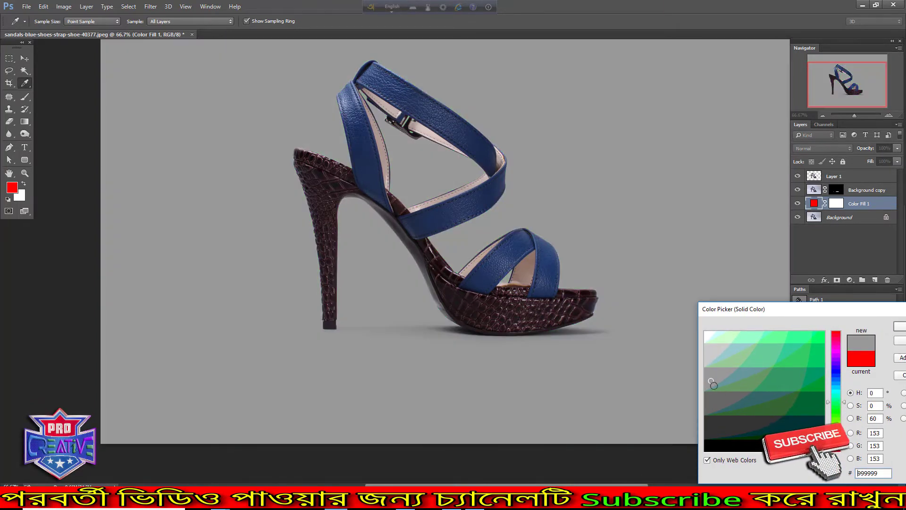
drag(711, 381, 708, 335)
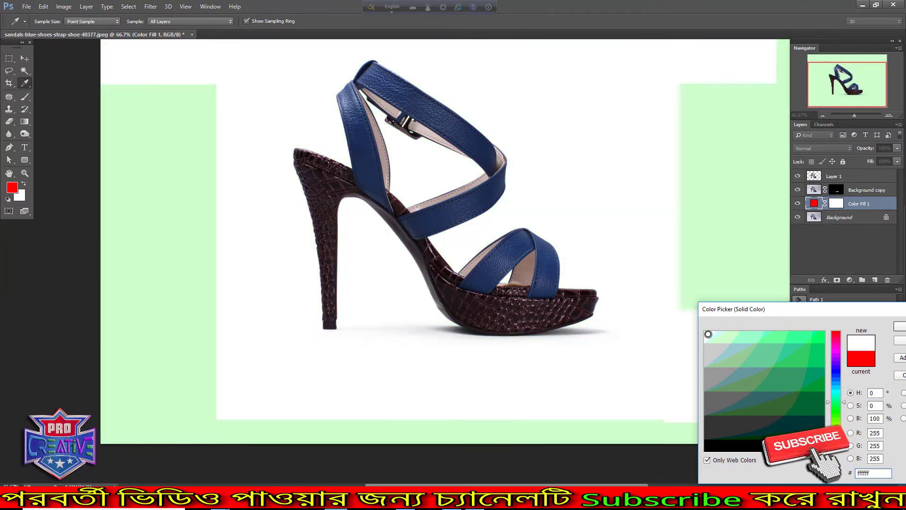
click(784, 361)
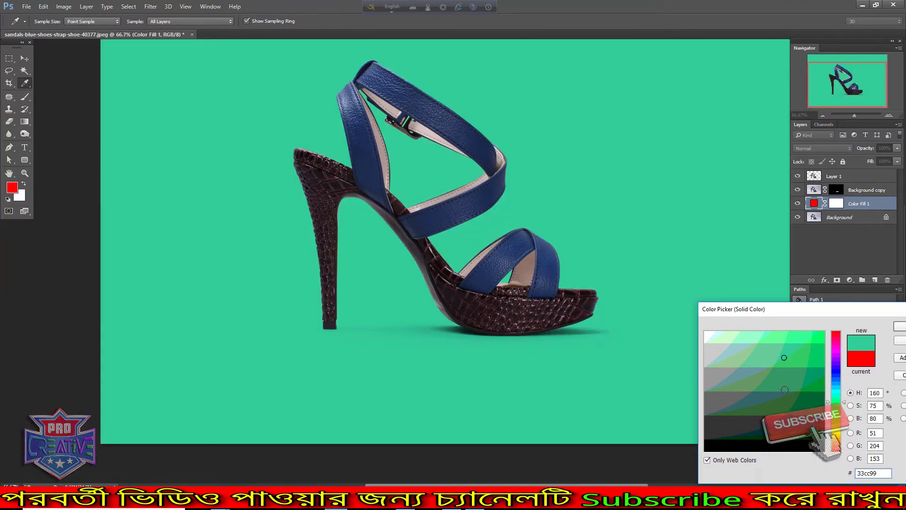
click(809, 381)
click(814, 336)
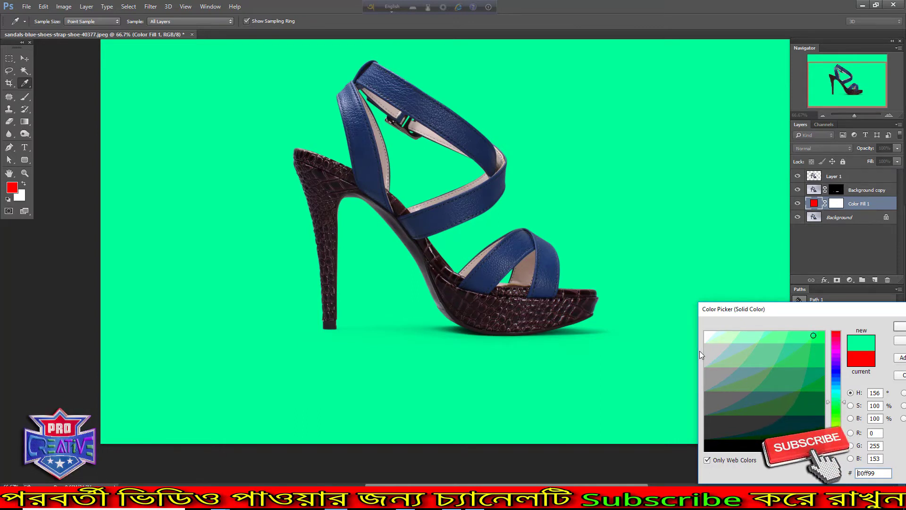
click(705, 332)
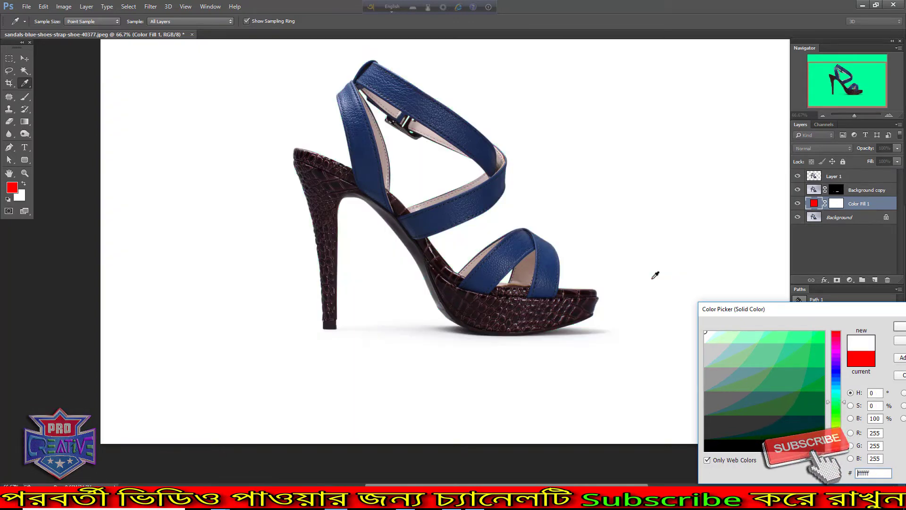
click(903, 326)
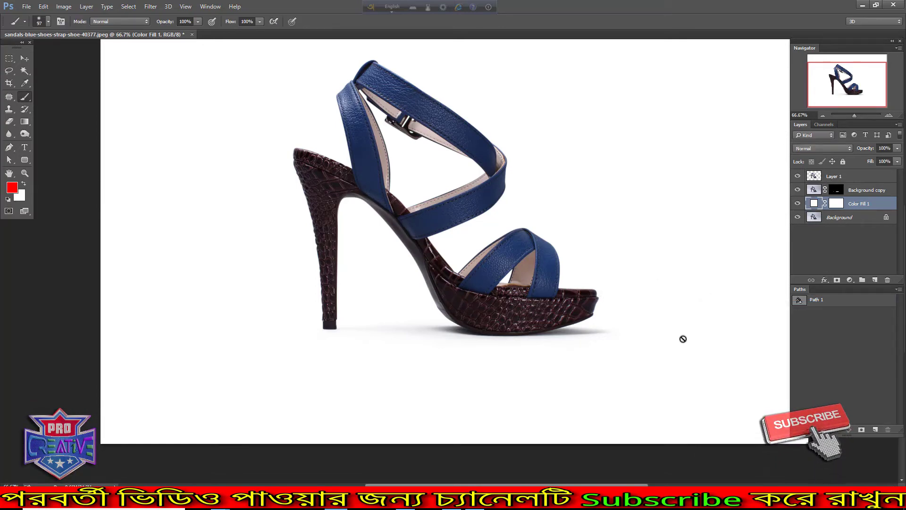
Zoom in on the sole's shadow and select Layer 1, Background copy and Color Fill 1
scroll(650, 336, down, 2)
drag(426, 367, 474, 349)
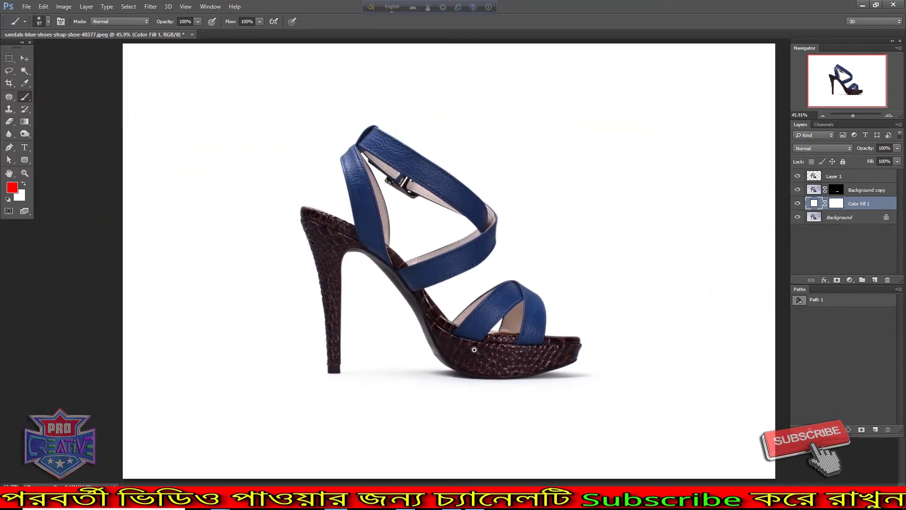
click(474, 349)
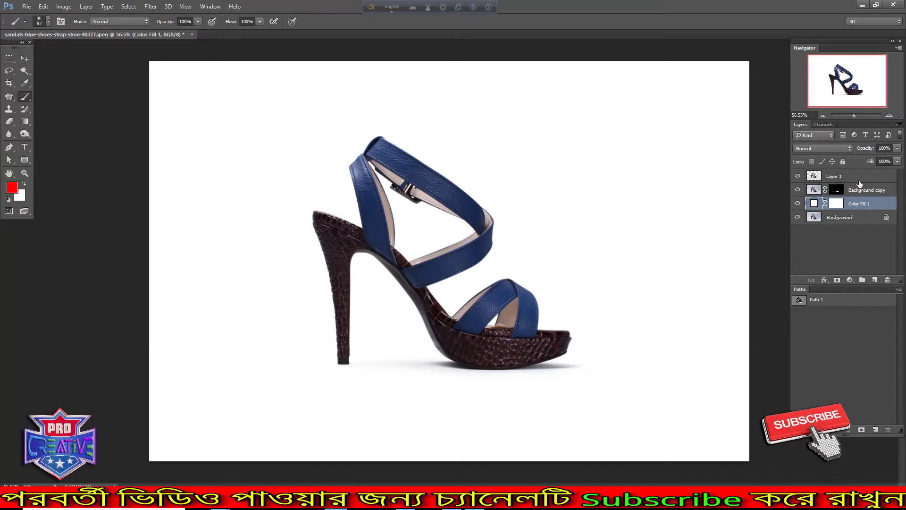
shift+click(845, 176)
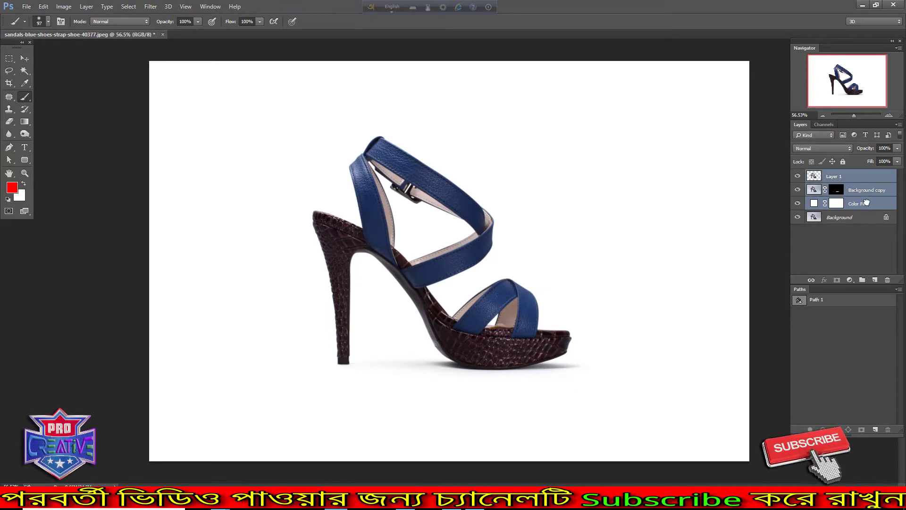
Delete the three added layers and recut the feathered sandal from Path 1 onto Layer 1
drag(868, 204, 886, 280)
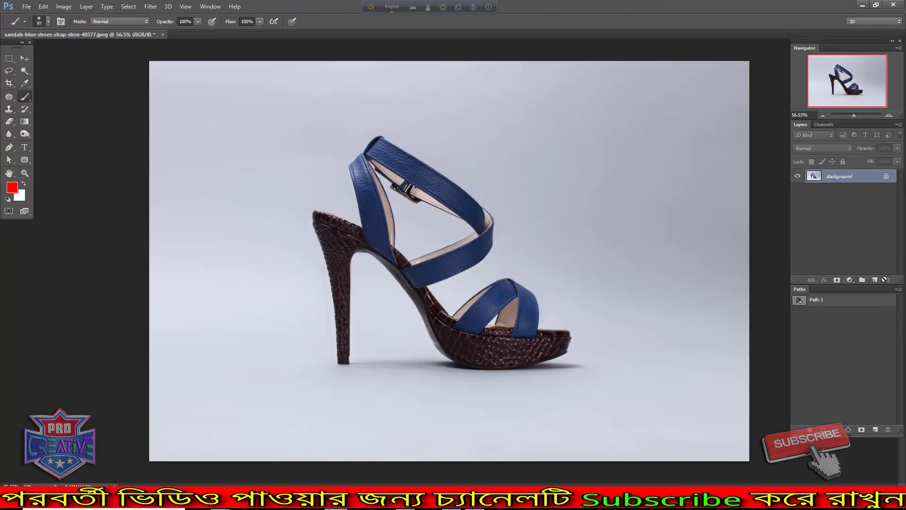
ctrl+click(800, 306)
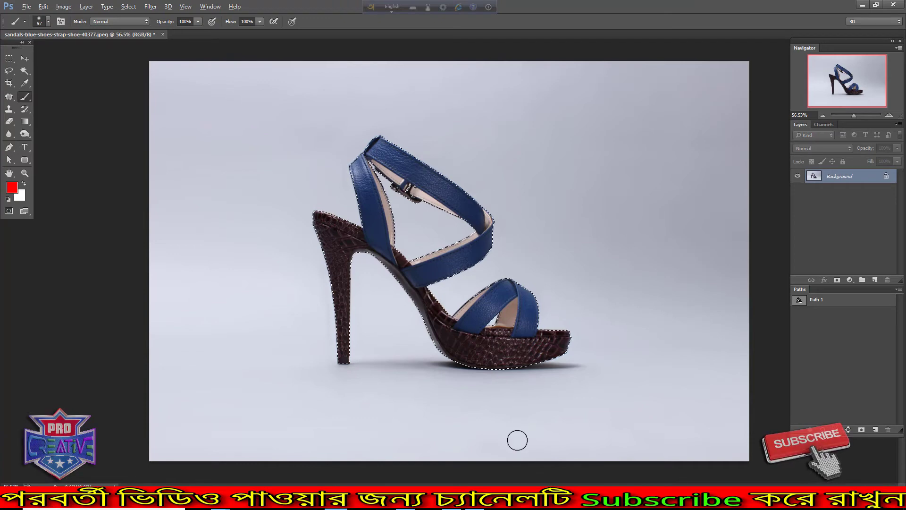
key(ctrl+alt+d)
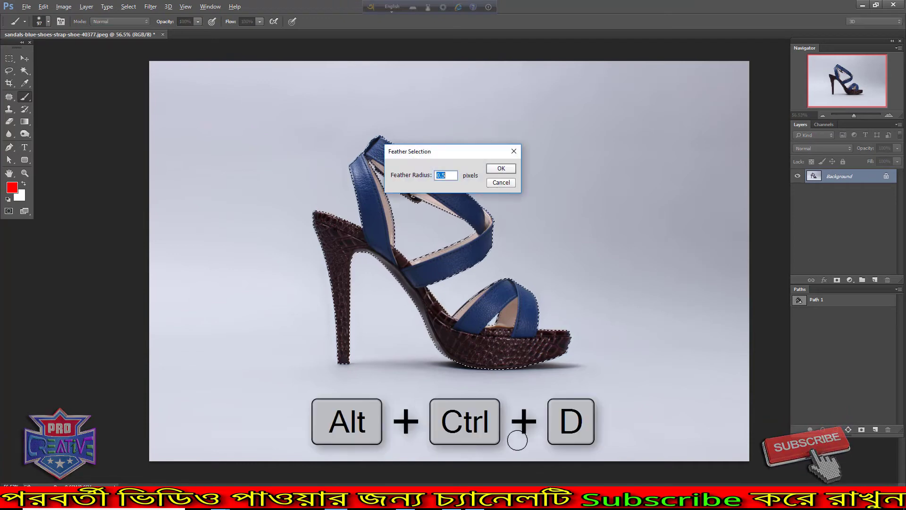
key(Return)
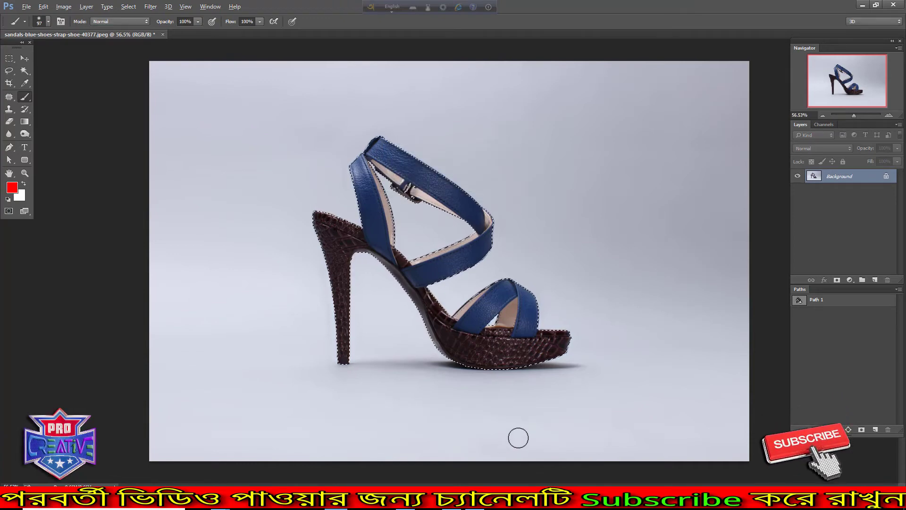
key(ctrl+j)
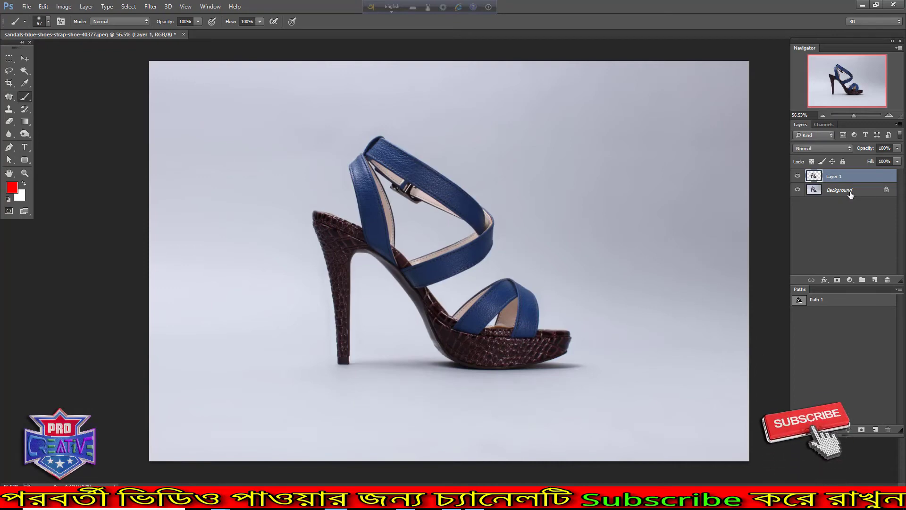
Add a white (ffffff) Solid Color fill layer above Background
click(851, 195)
click(850, 279)
click(855, 290)
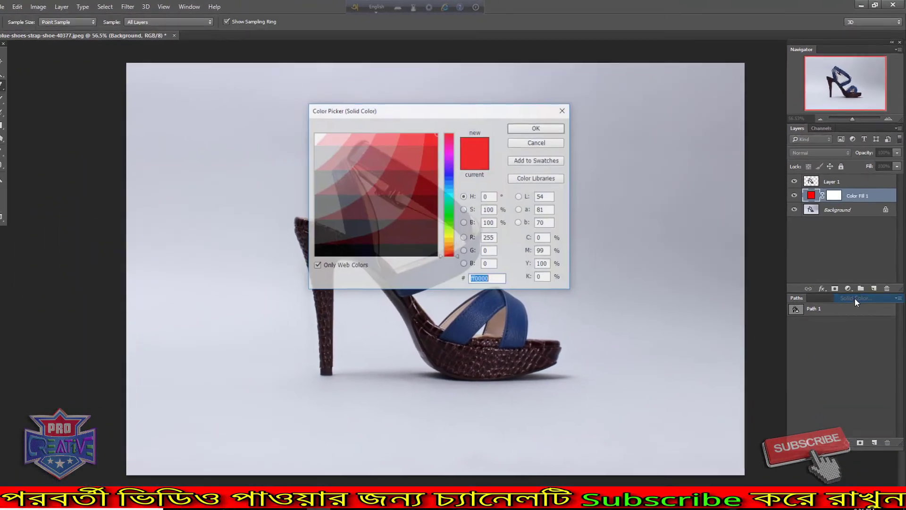
text(ffffff)
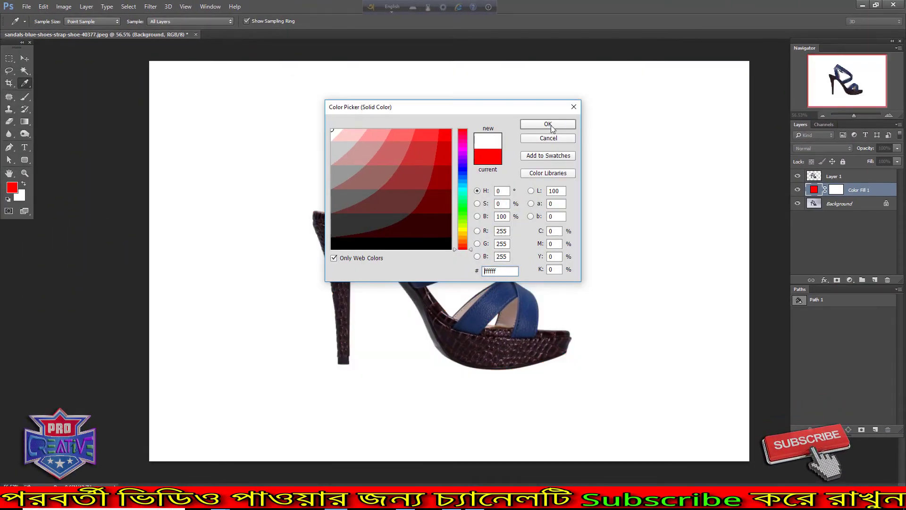
click(548, 124)
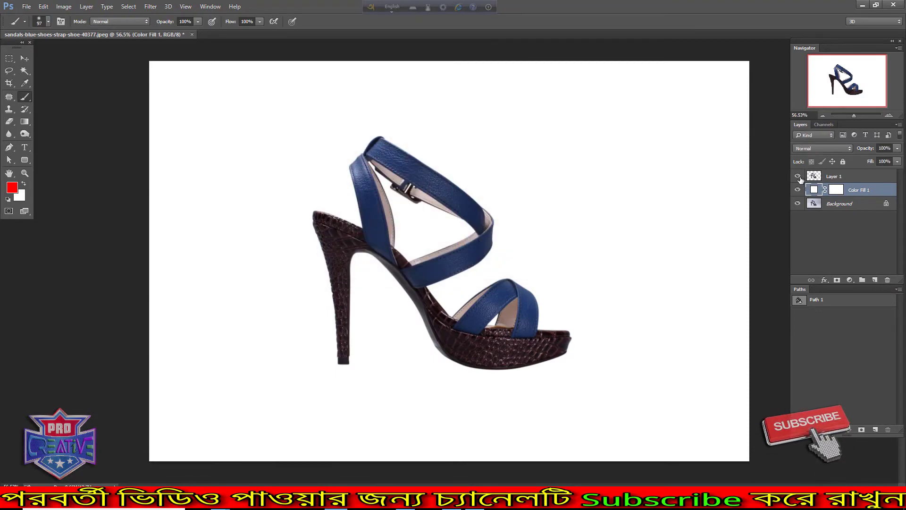
Lasso the floor shadow under the sandal and copy it from Background to Layer 2
drag(798, 177, 799, 191)
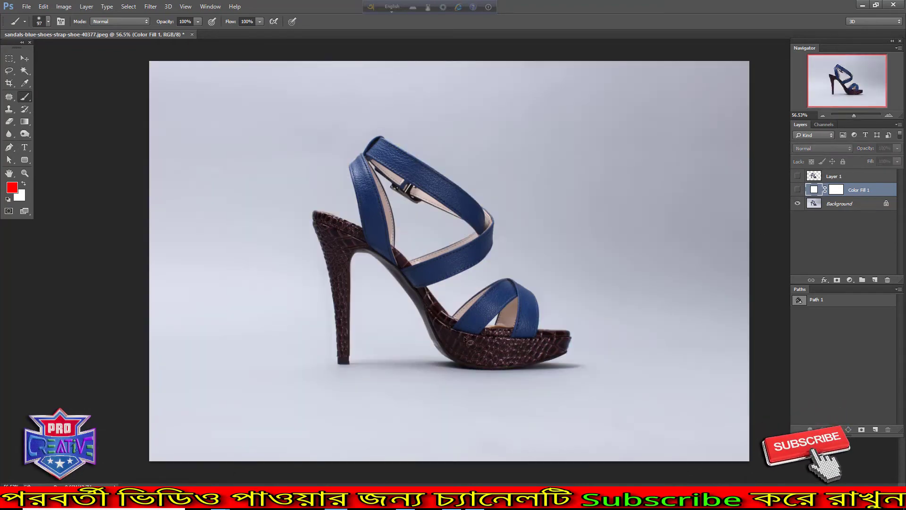
key(l)
drag(343, 382, 497, 341)
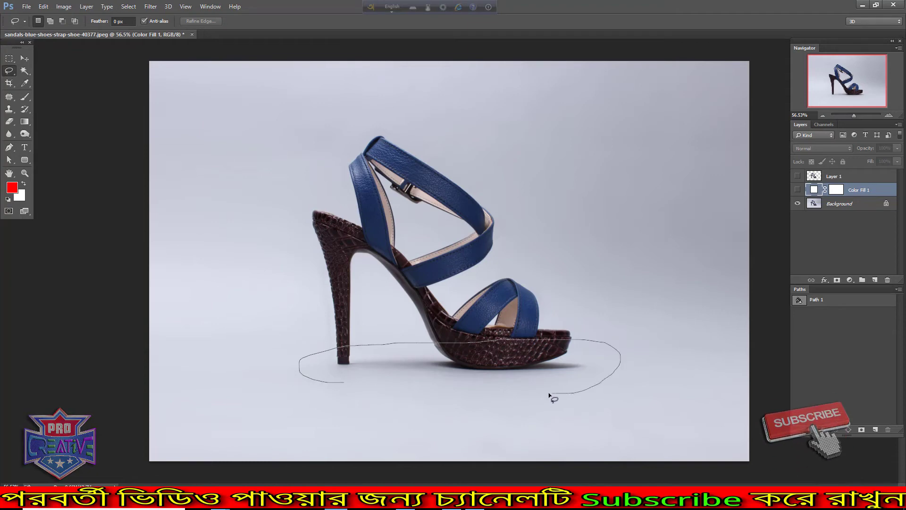
drag(497, 340, 548, 393)
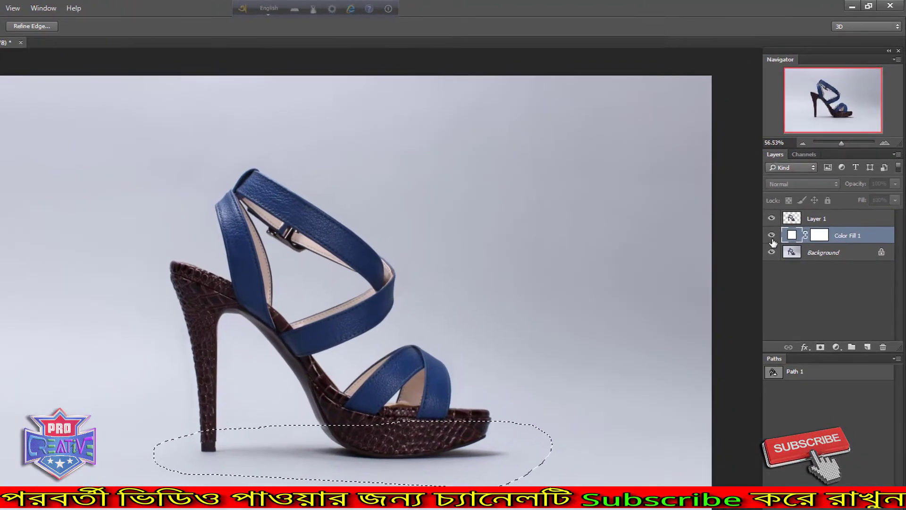
click(797, 189)
click(816, 306)
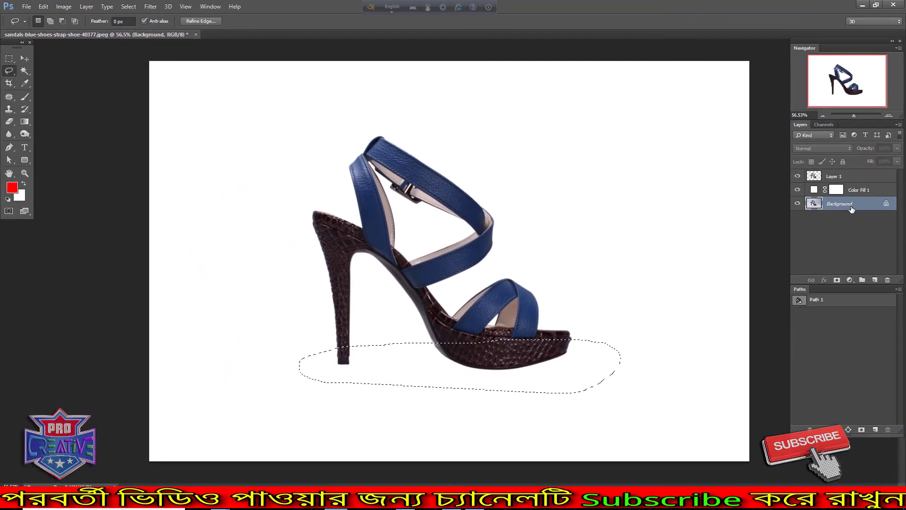
key(ctrl+j)
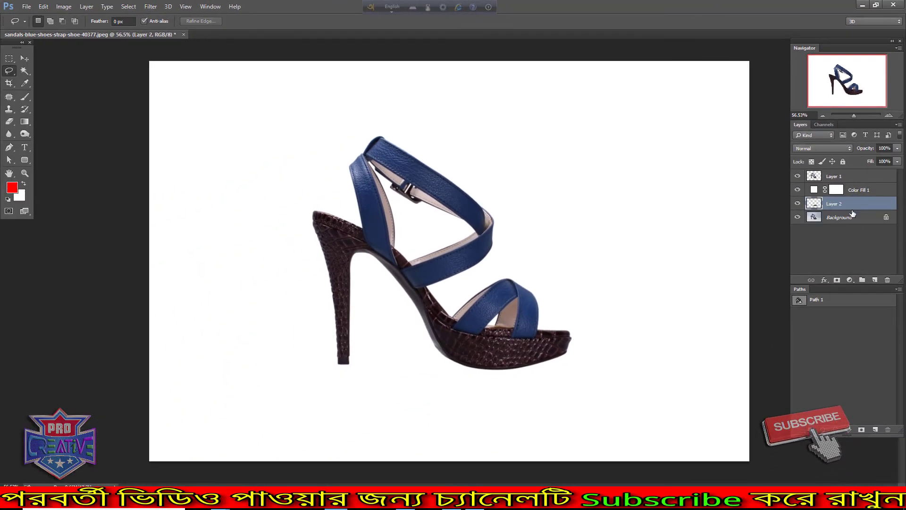
Move Layer 2 up the stack so it sits above the white Color Fill
drag(853, 209, 854, 173)
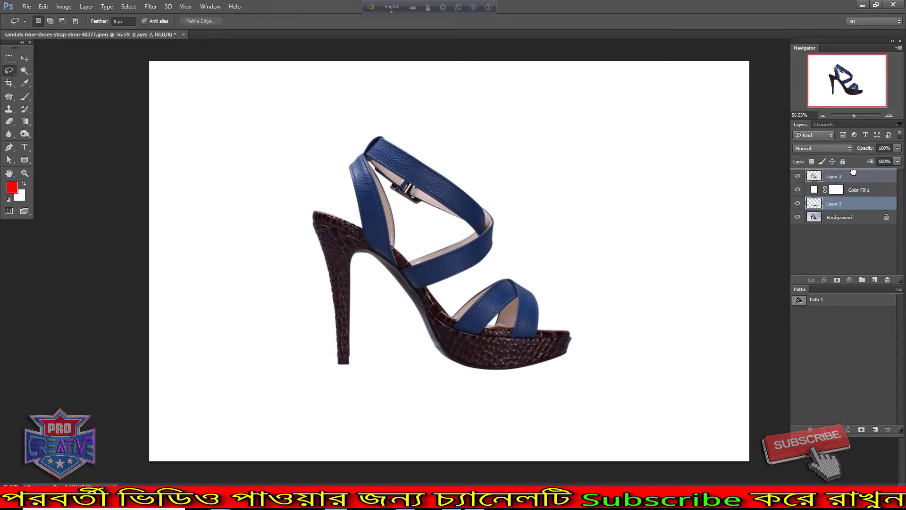
drag(853, 176, 853, 180)
scroll(458, 338, up, 2)
scroll(453, 354, up, 2)
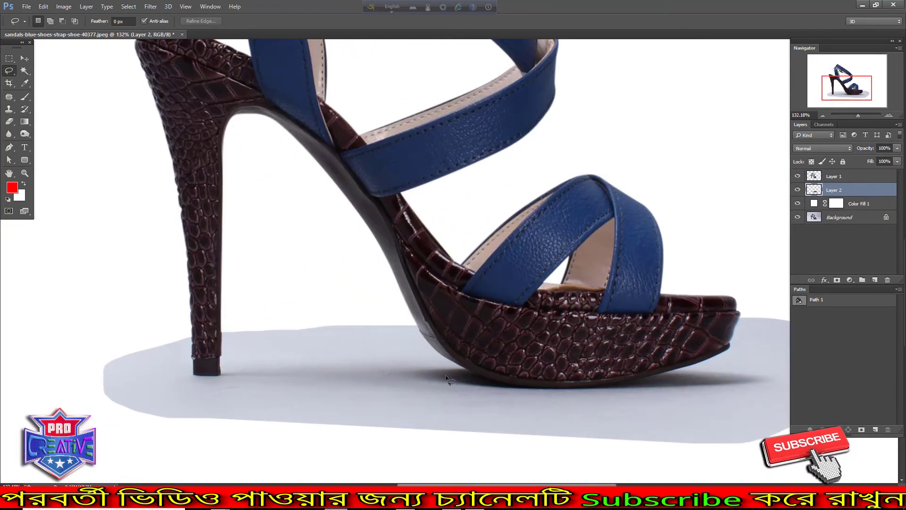
scroll(446, 374, up, 2)
scroll(446, 372, up, 2)
scroll(445, 373, down, 3)
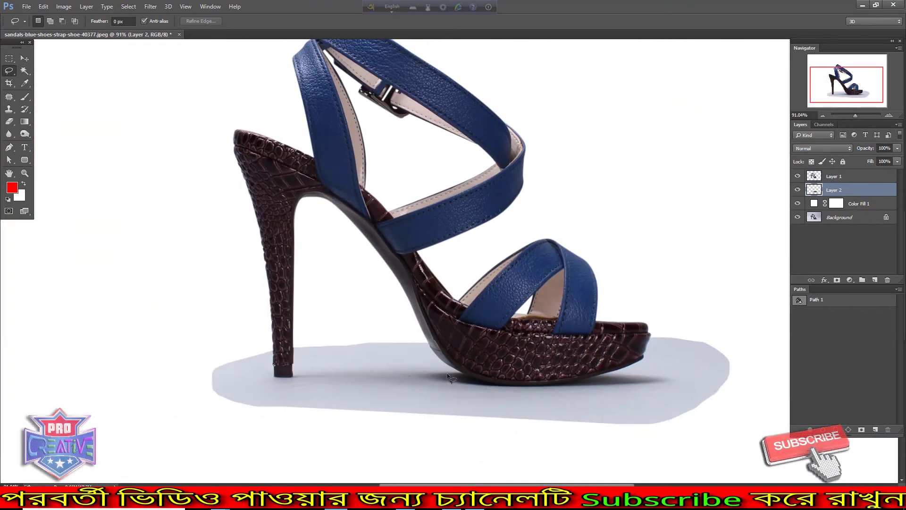
scroll(446, 373, down, 2)
key(b)
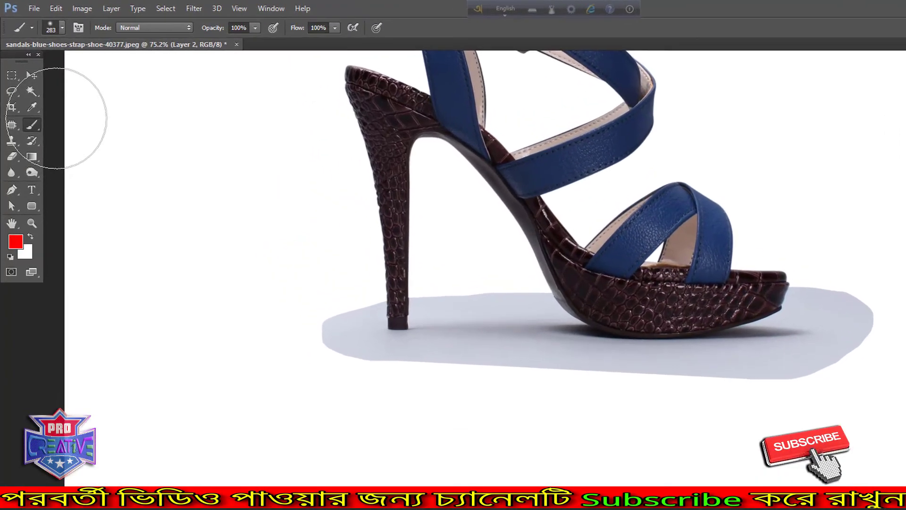
Erase Layer 2's grey patch beside and under the heel with a resized eraser, leaving a soft shadow
click(9, 121)
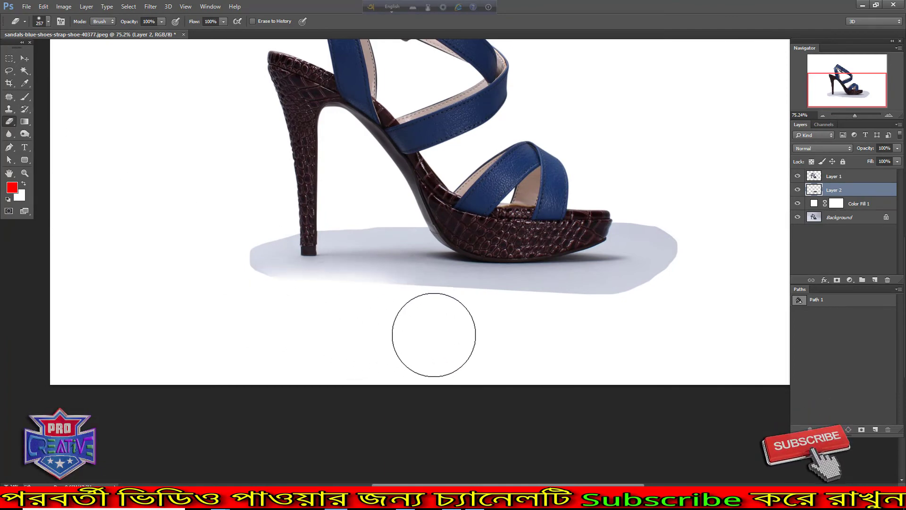
drag(425, 335, 423, 263)
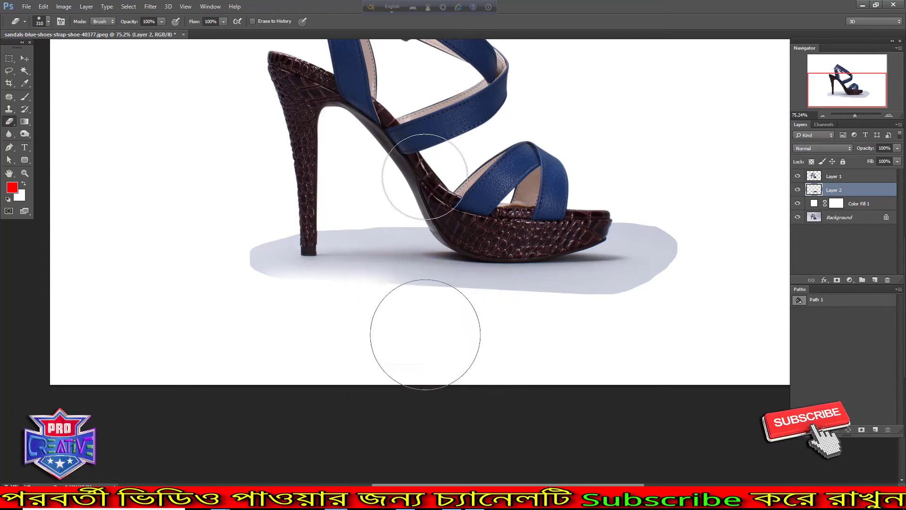
key(bracketleft)
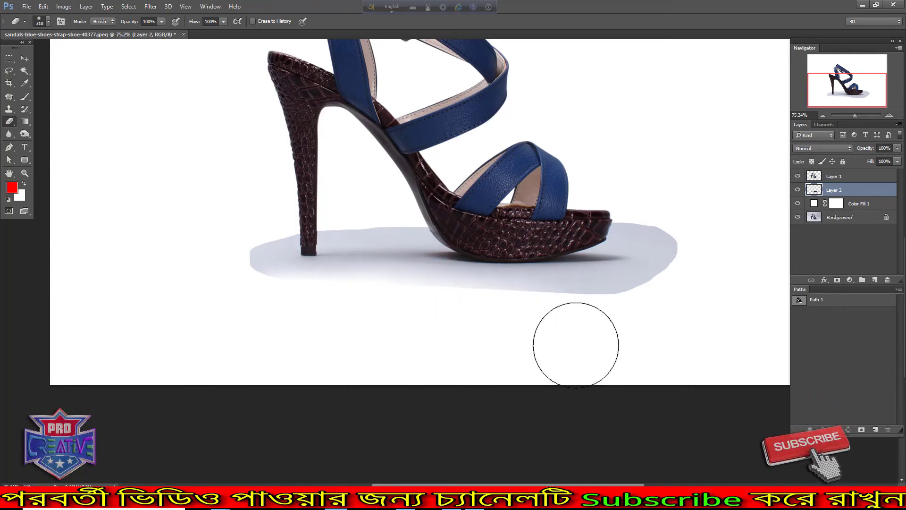
drag(627, 348, 613, 347)
mouse_move(421, 314)
mouse_down()
mouse_move(673, 298)
mouse_move(748, 212)
mouse_move(222, 221)
mouse_move(482, 307)
mouse_up()
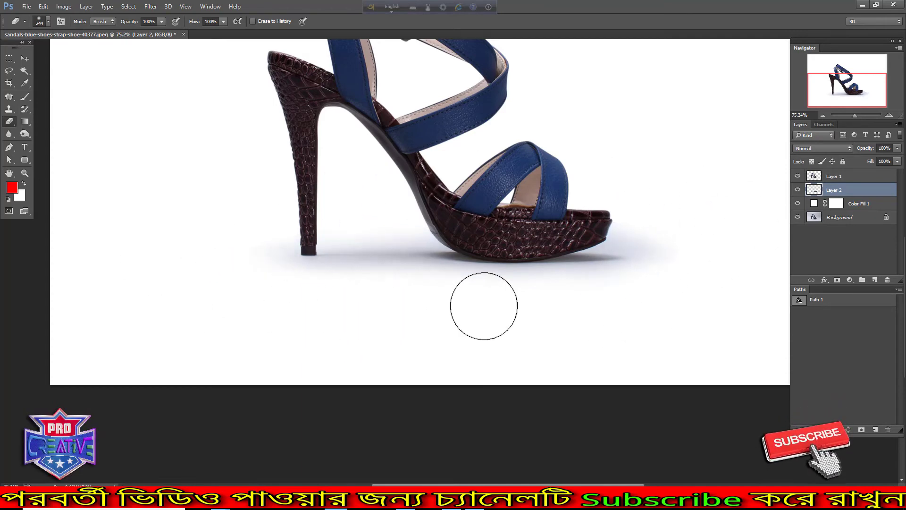
key(bracketleft)
key(bracketleft)
key(bracketleft)
drag(671, 234, 404, 303)
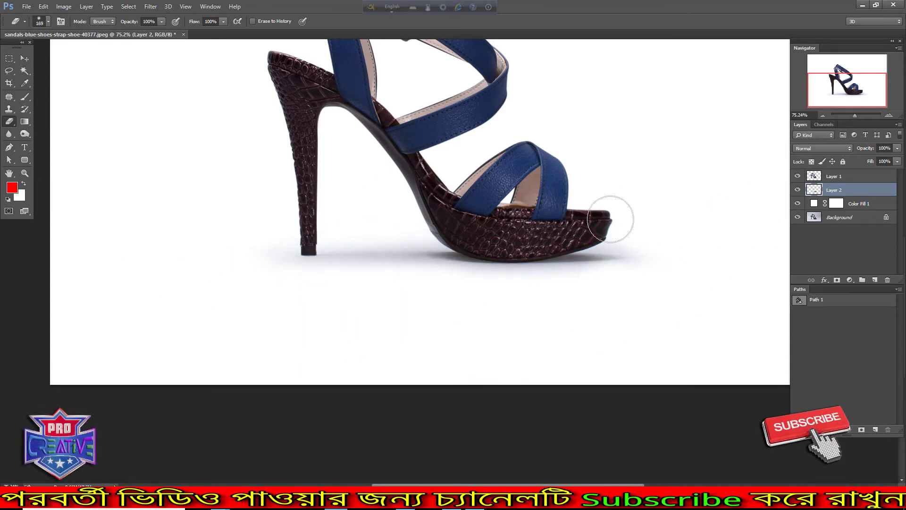
double_click(814, 203)
Change the Color Fill backdrop to red
click(436, 142)
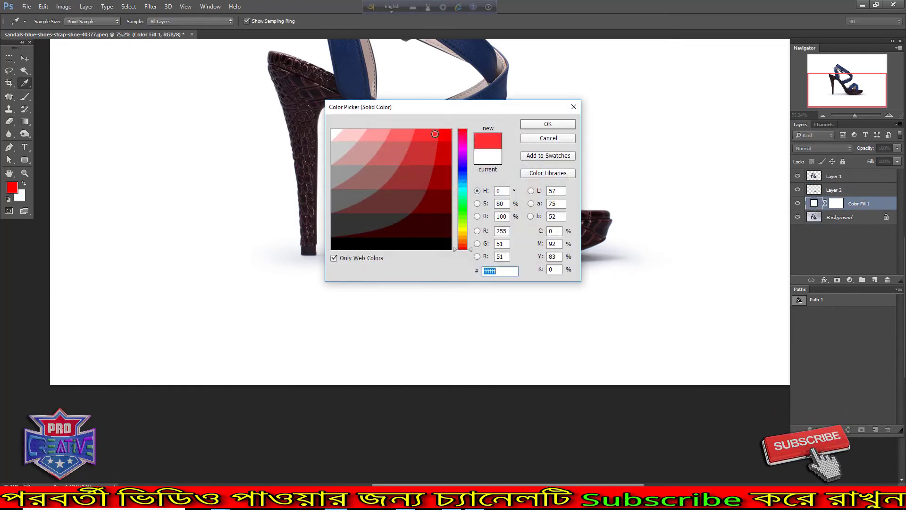
click(547, 124)
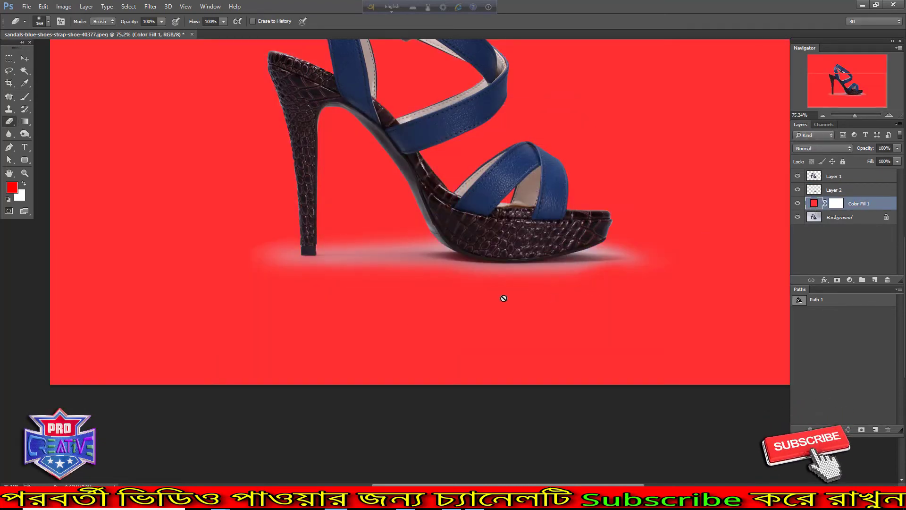
click(819, 190)
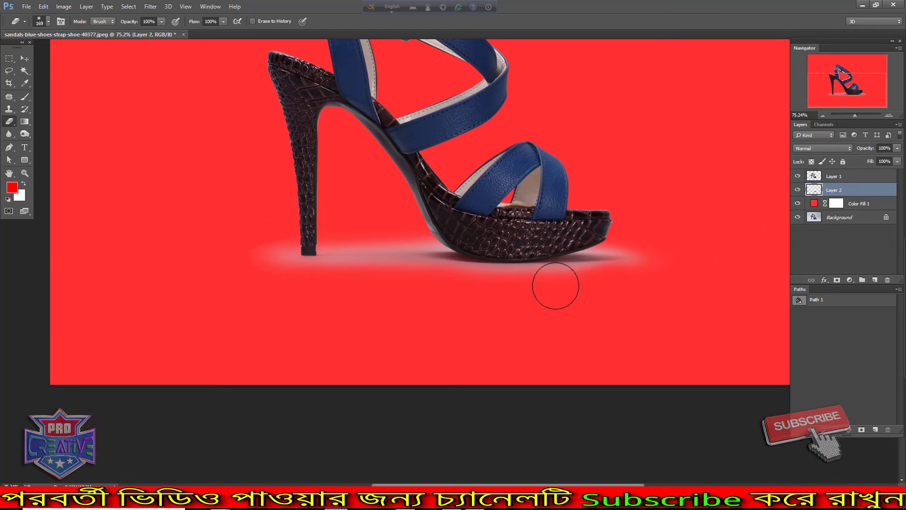
Set the shadow layer Layer 2 to Multiply blend mode
scroll(465, 305, down, 1)
scroll(465, 305, down, 5)
scroll(562, 348, down, 2)
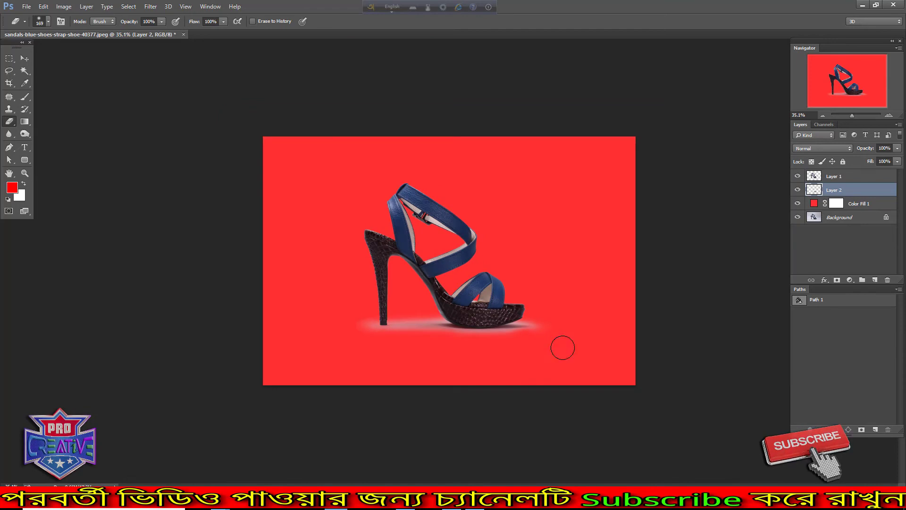
scroll(547, 377, up, 5)
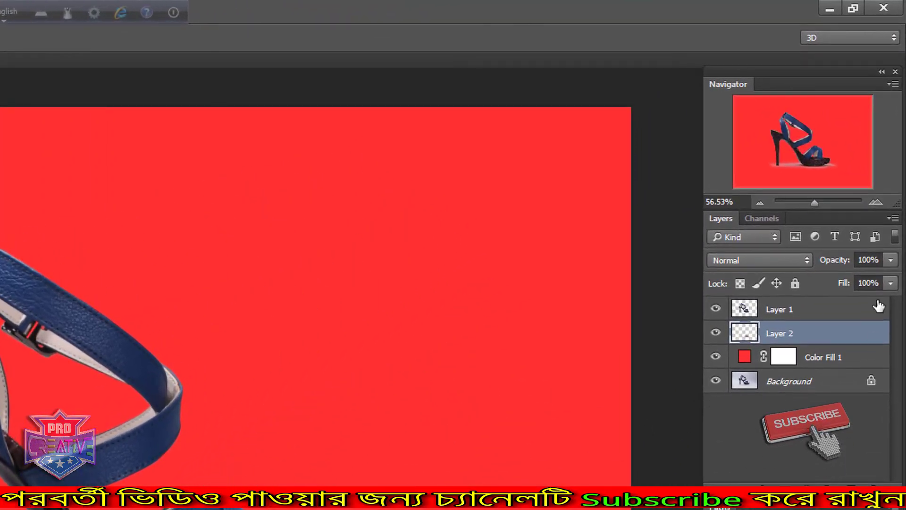
click(775, 260)
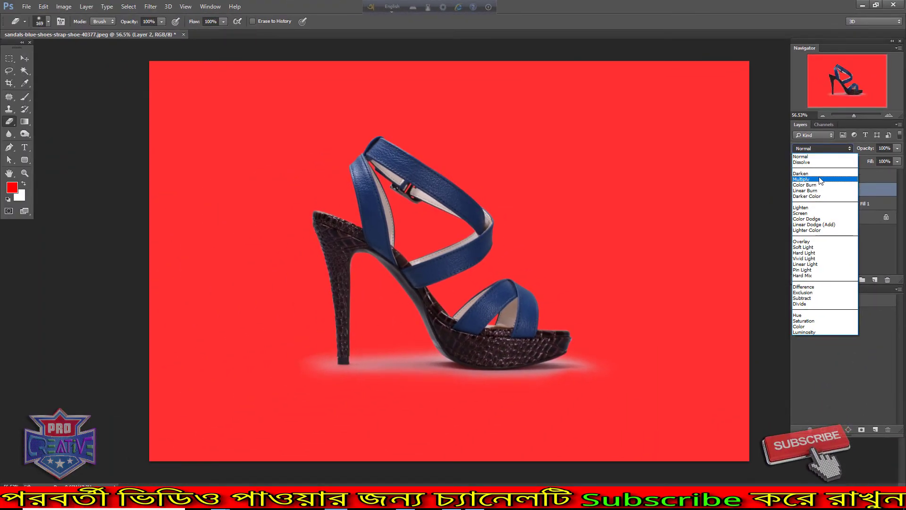
click(820, 180)
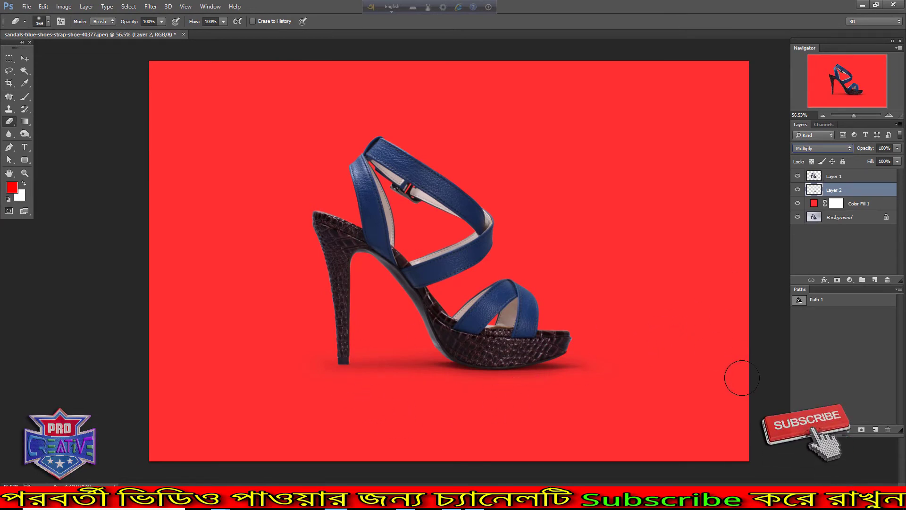
Try dark red and green for the Color Fill backdrop, then set it to white
double_click(817, 206)
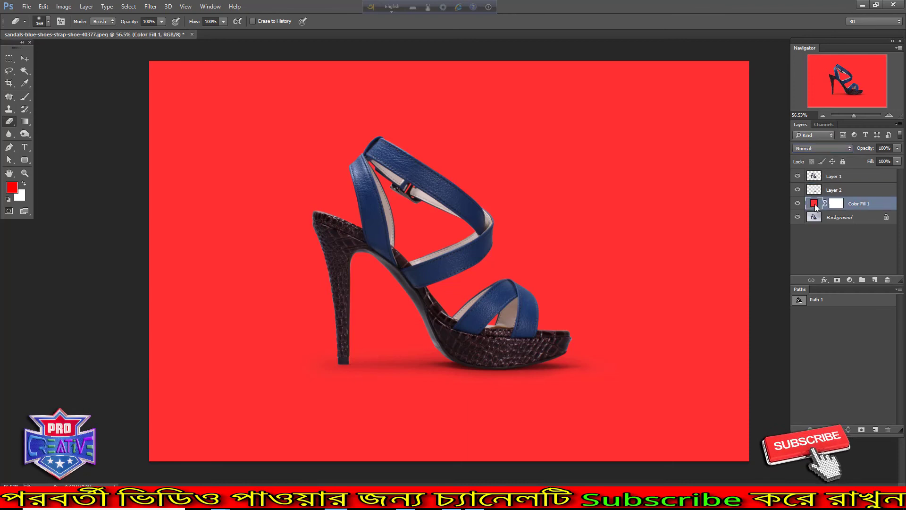
click(387, 204)
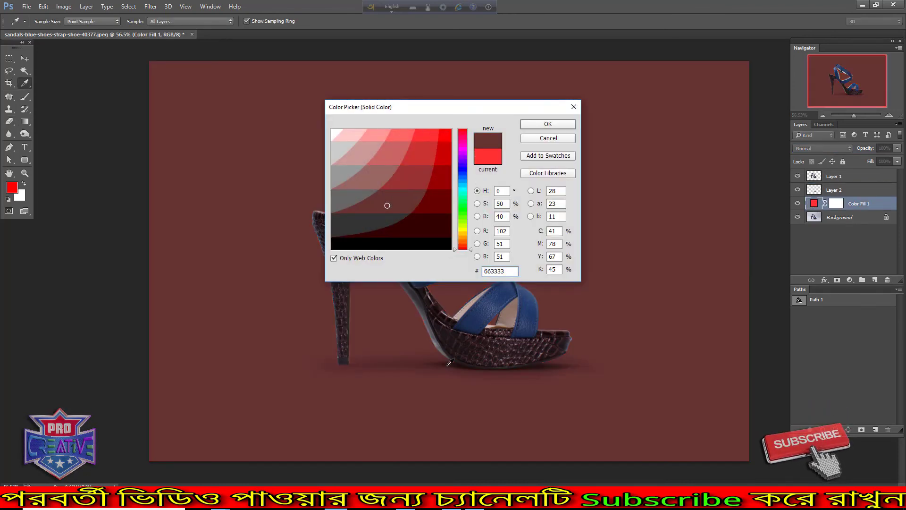
click(462, 214)
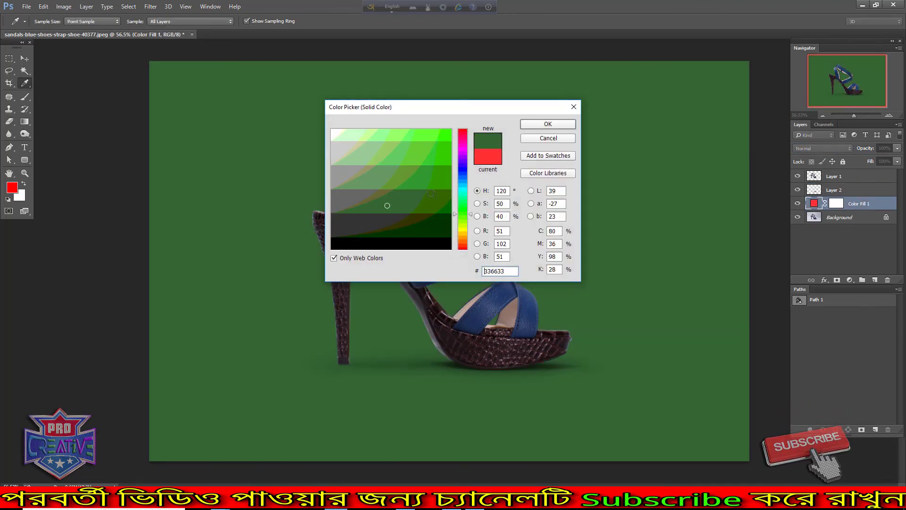
drag(387, 205, 326, 115)
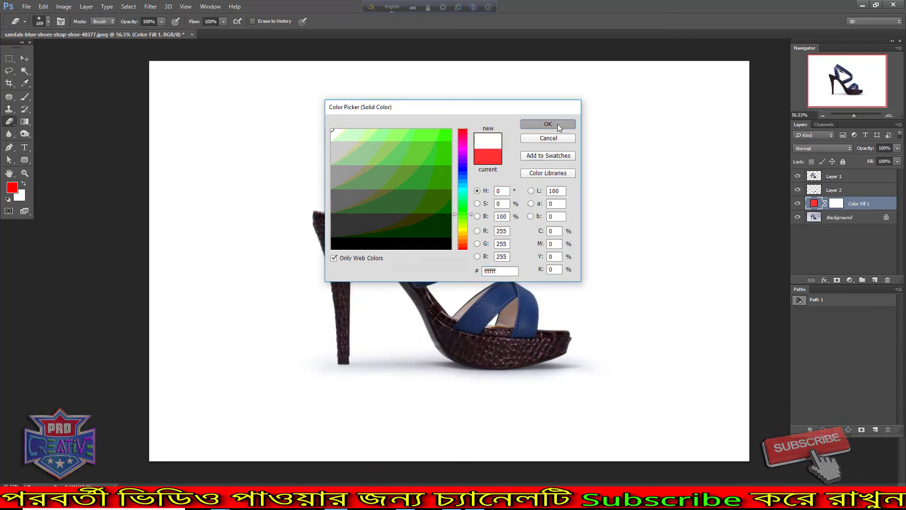
click(559, 124)
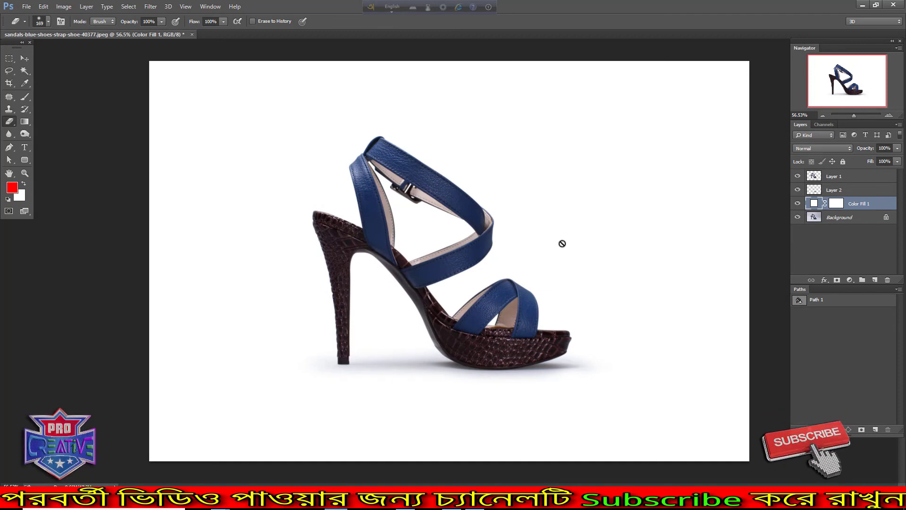